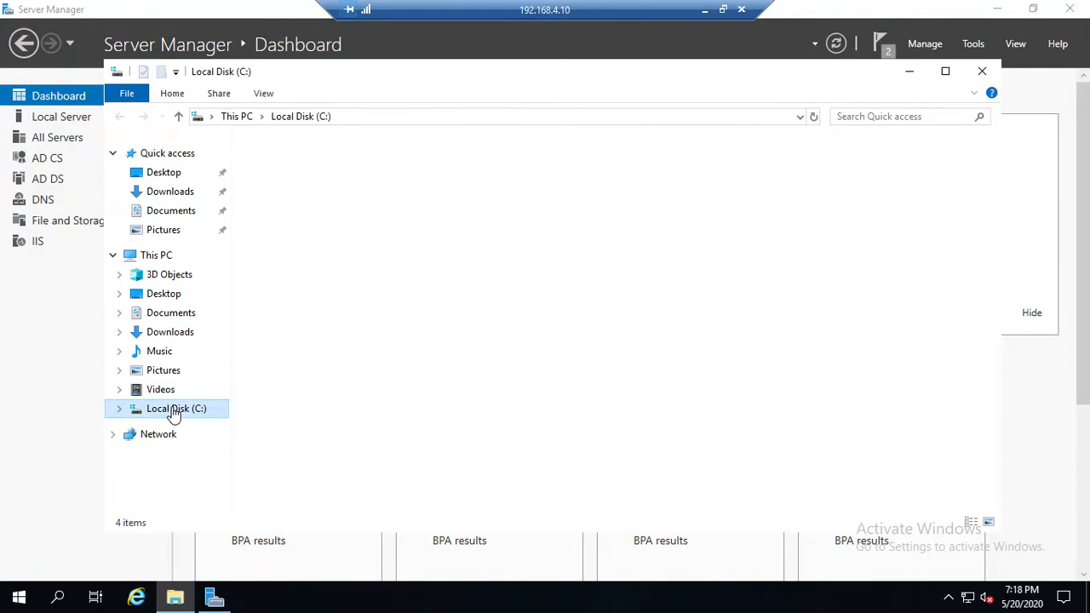
# Step: Create a folder named CABackup at the root of Local Disk (C:) and close File Explorer
pyautogui.rightClick(430, 318)
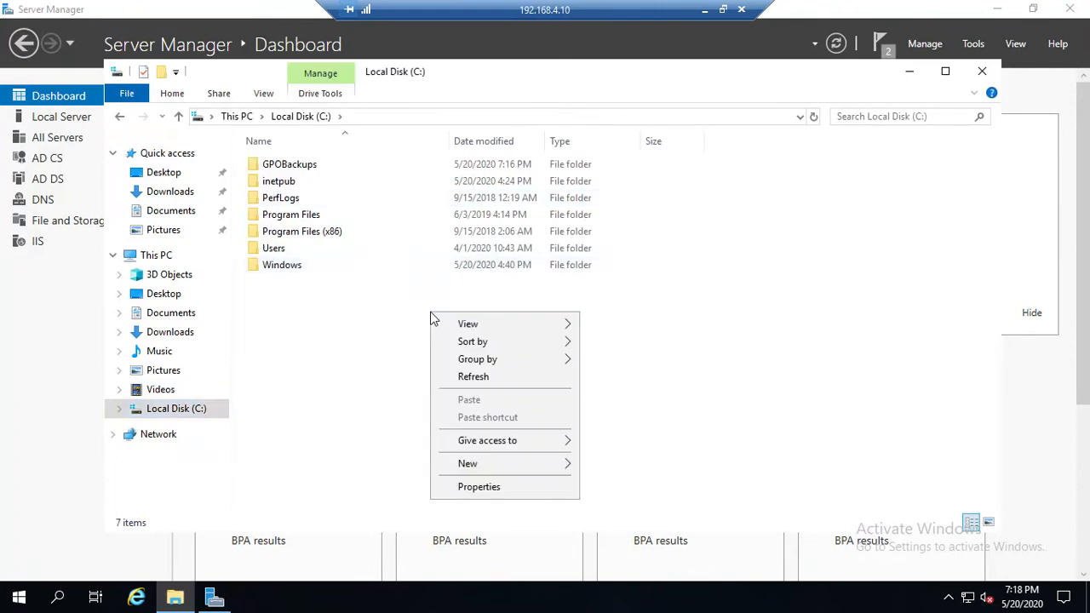
pyautogui.moveTo(482, 467)
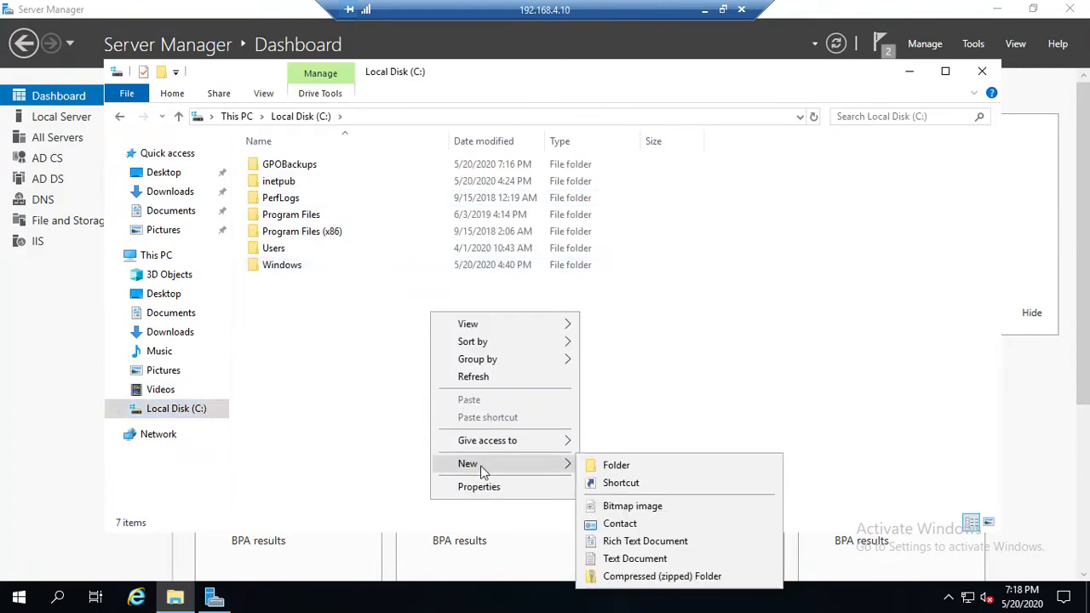
pyautogui.click(600, 468)
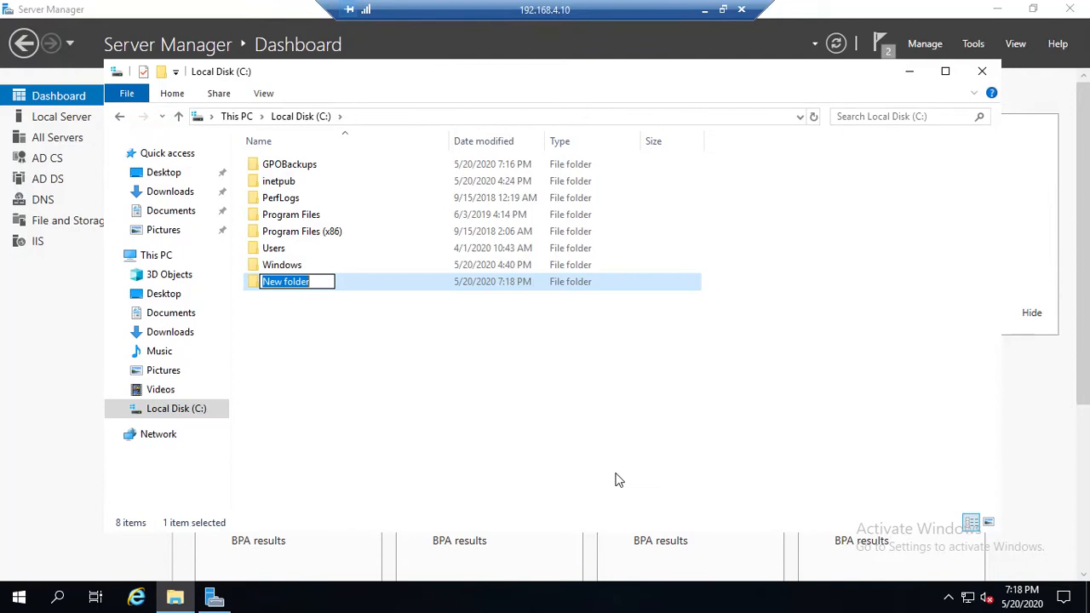
pyautogui.write('CABackup')
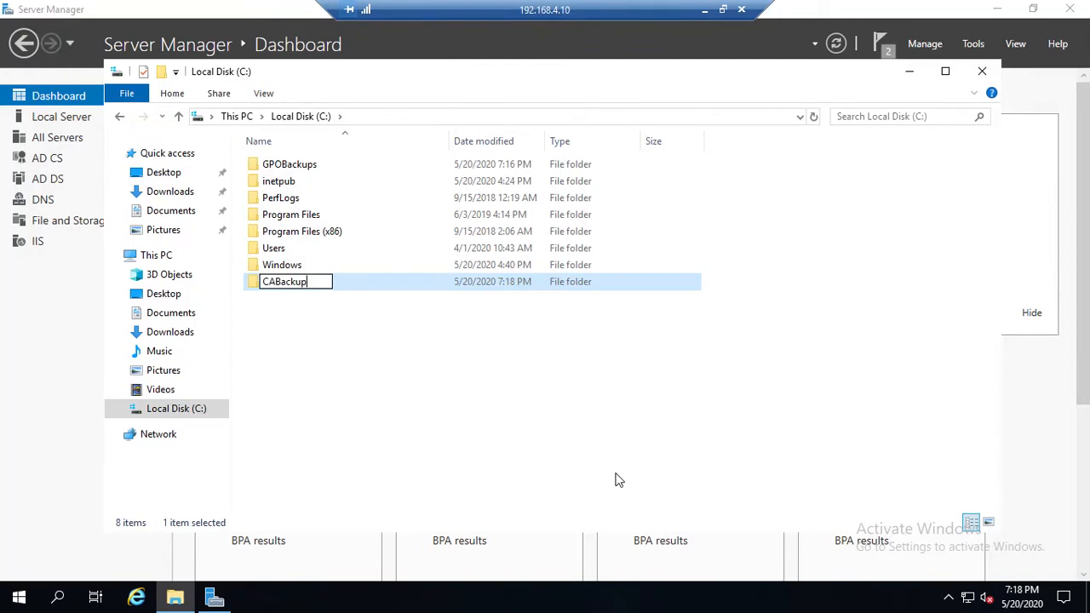
pyautogui.press('Return')
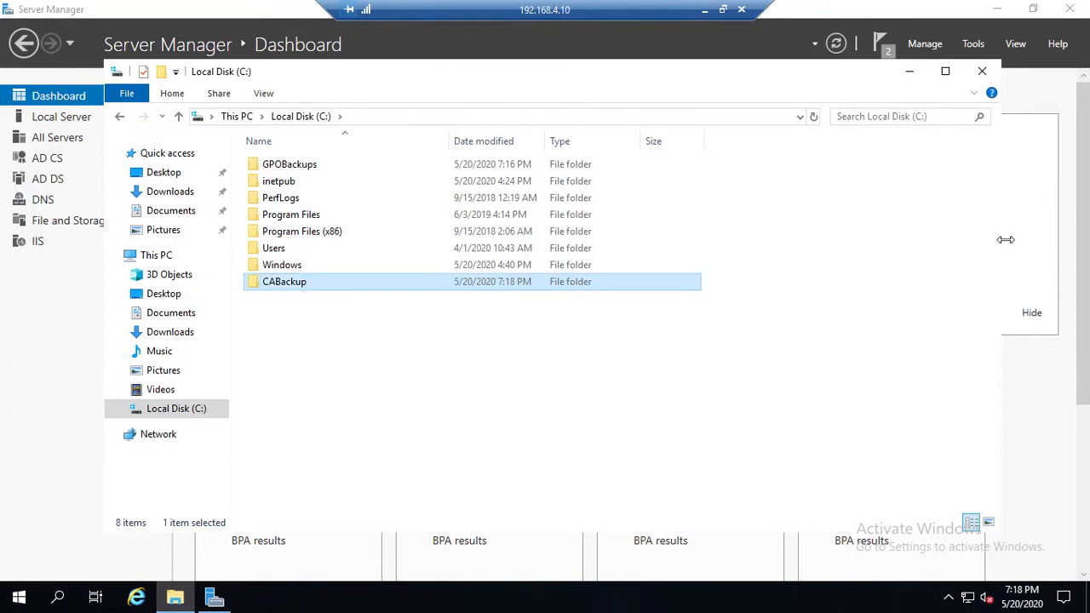
pyautogui.click(981, 73)
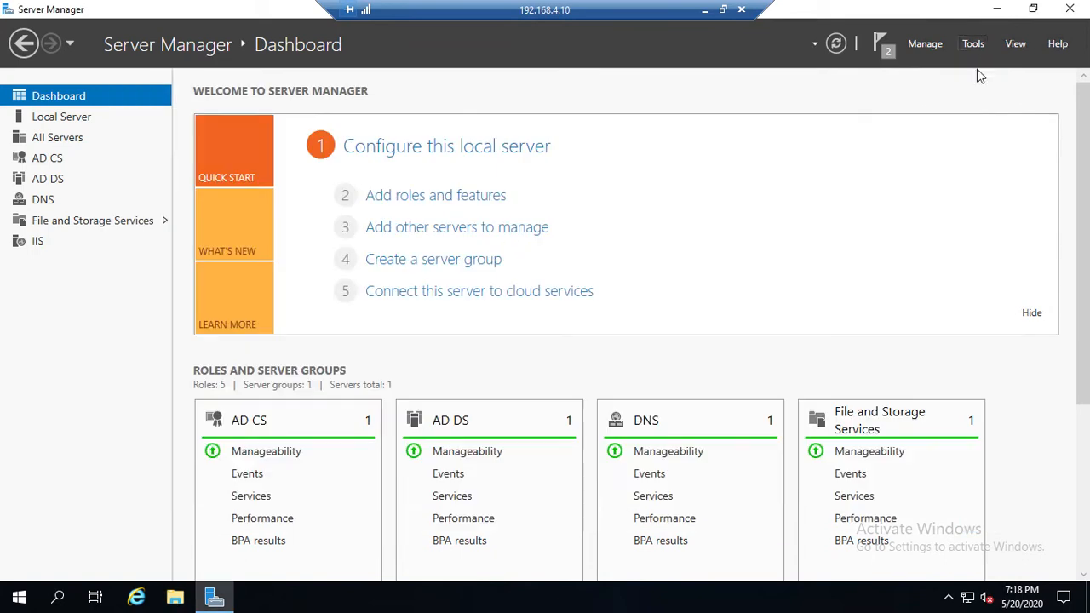
# Step: Open the Certification Authority console from Server Manager and maximize its window
pyautogui.click(974, 44)
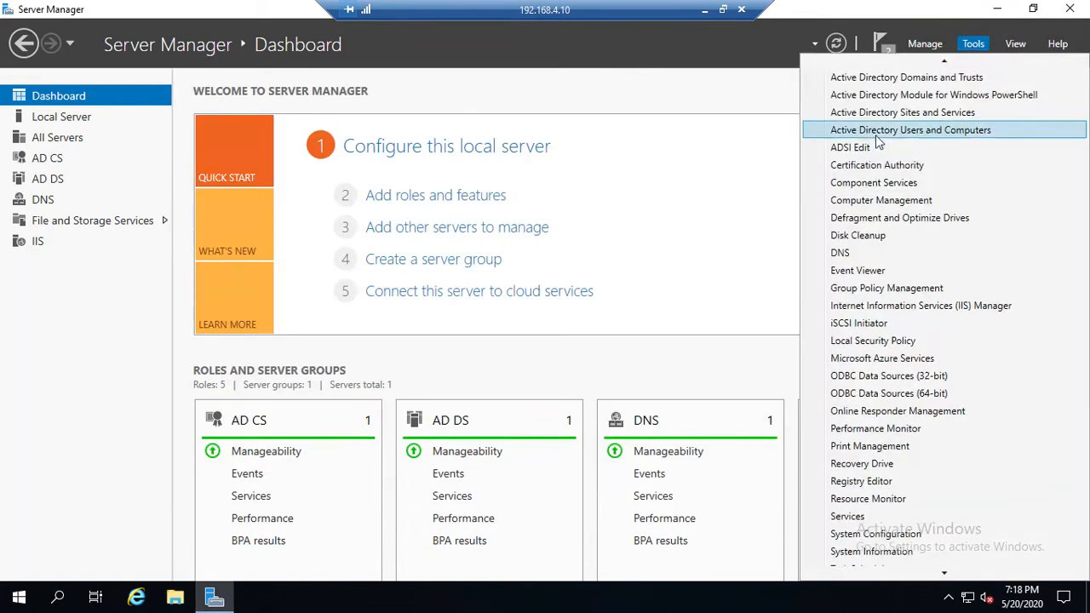
pyautogui.click(872, 173)
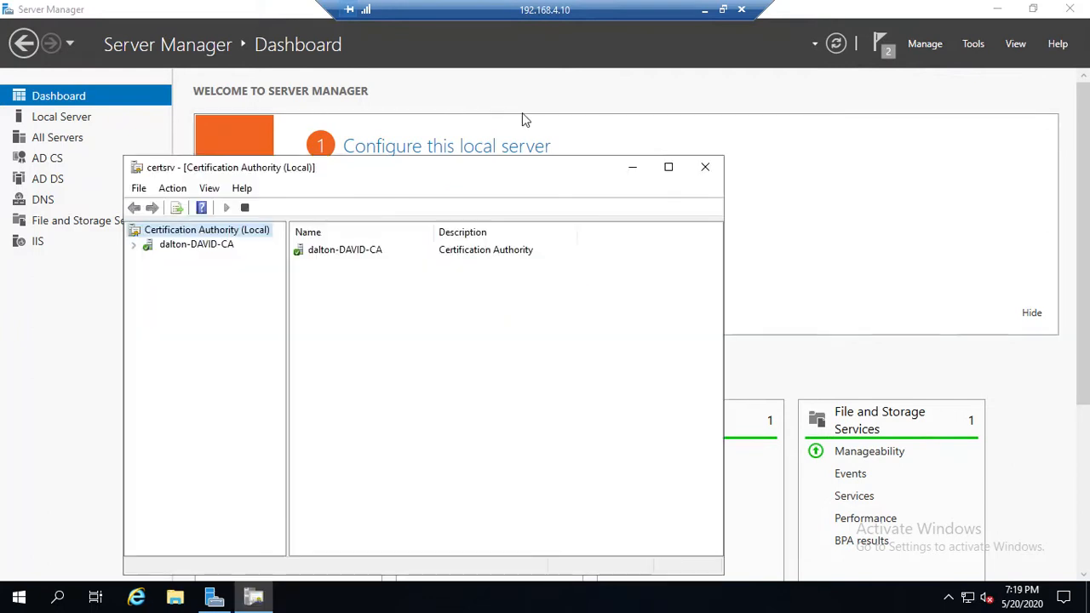
pyautogui.click(669, 168)
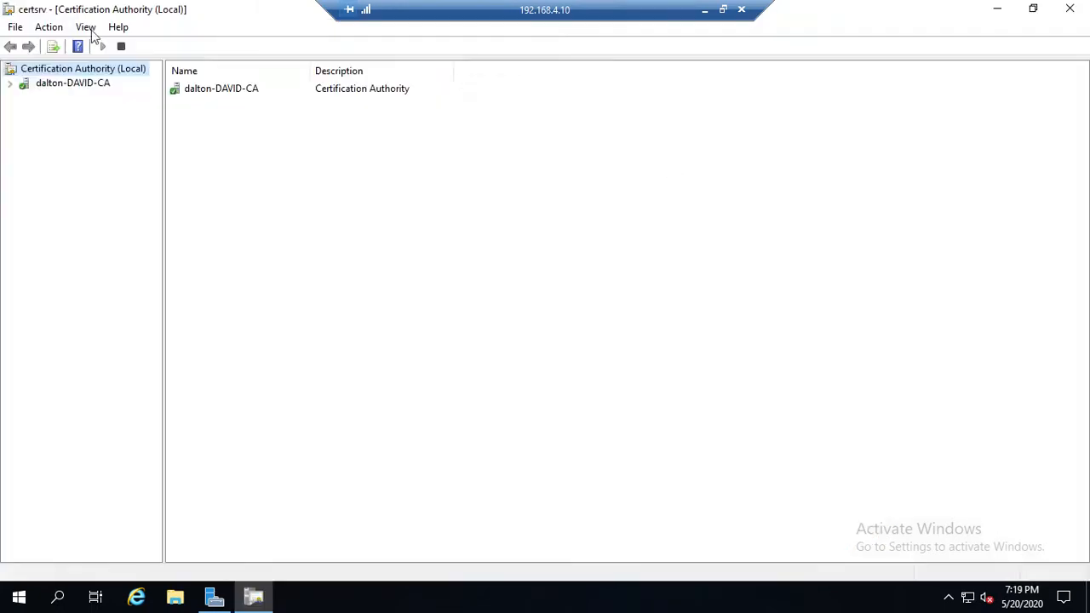
# Step: Set up a backup of the local CA that includes the private key, CA certificate, certificate database and database log
pyautogui.rightClick(61, 90)
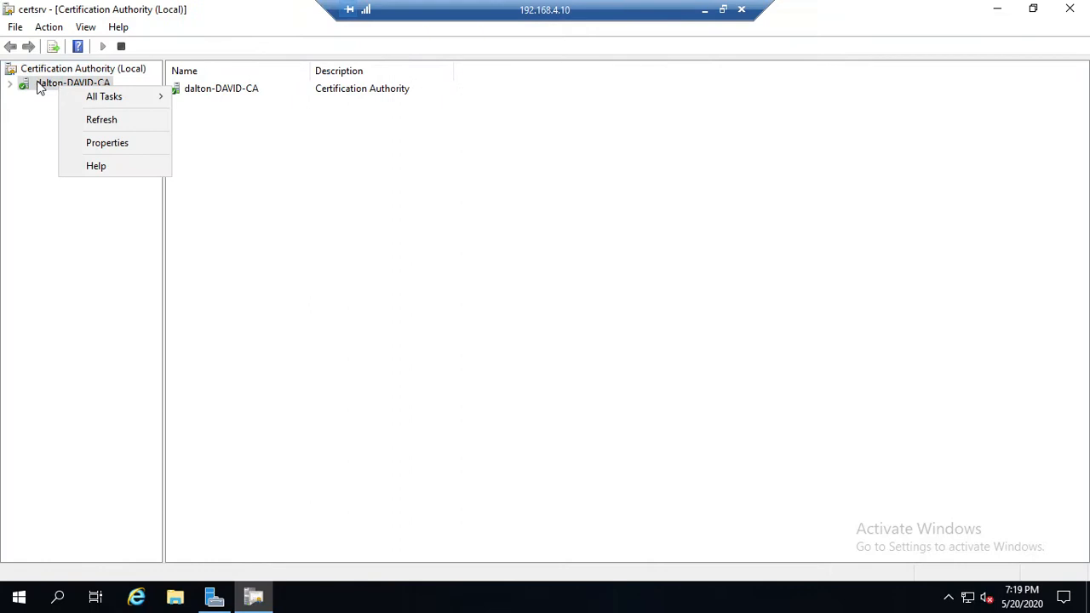
pyautogui.moveTo(117, 101)
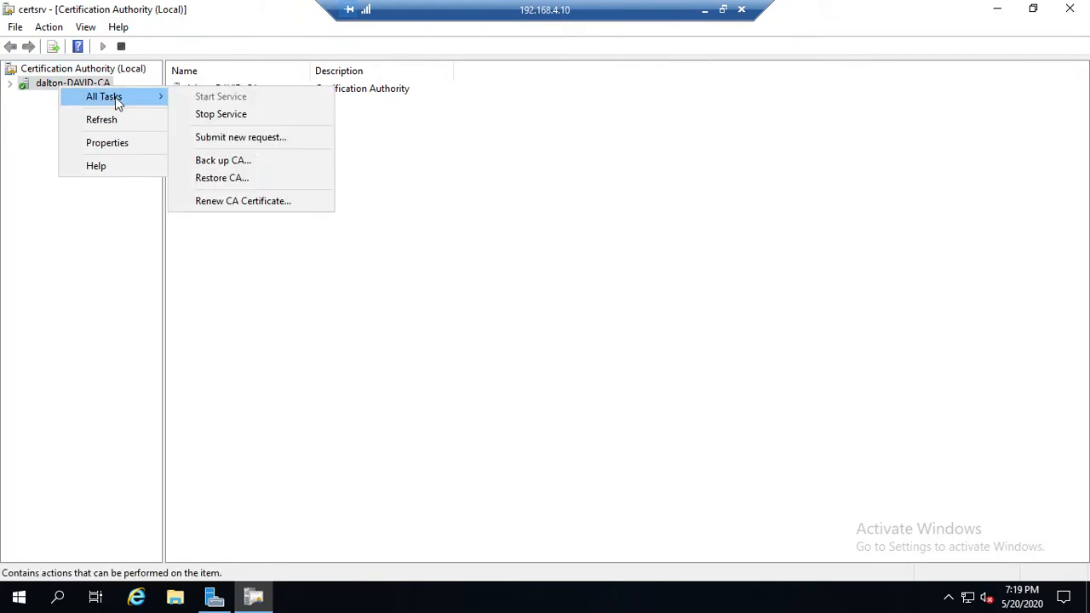
pyautogui.click(251, 166)
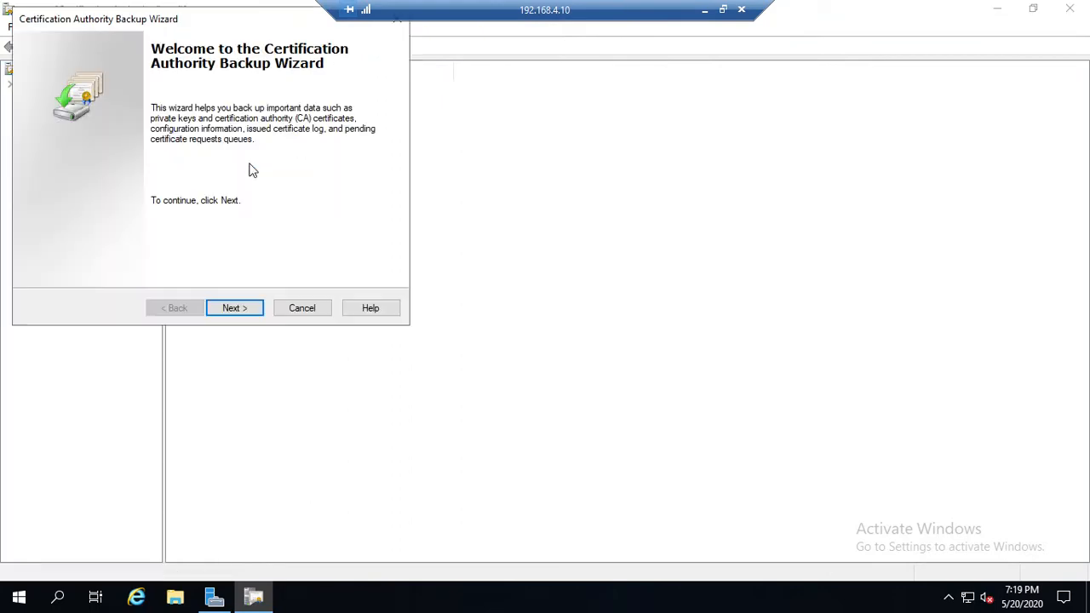
pyautogui.click(240, 310)
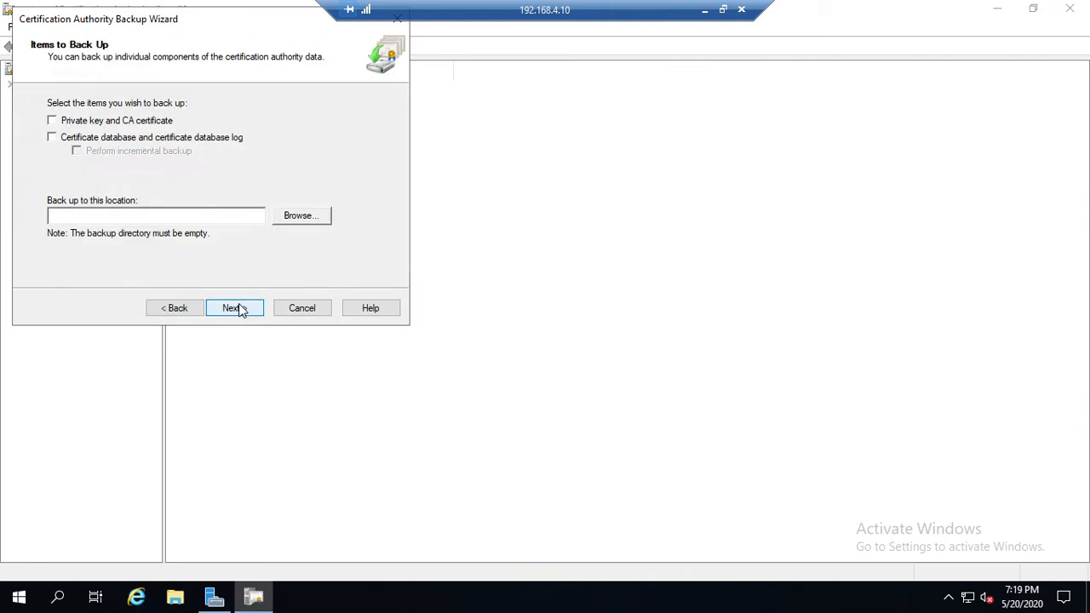
pyautogui.click(83, 125)
pyautogui.click(248, 313)
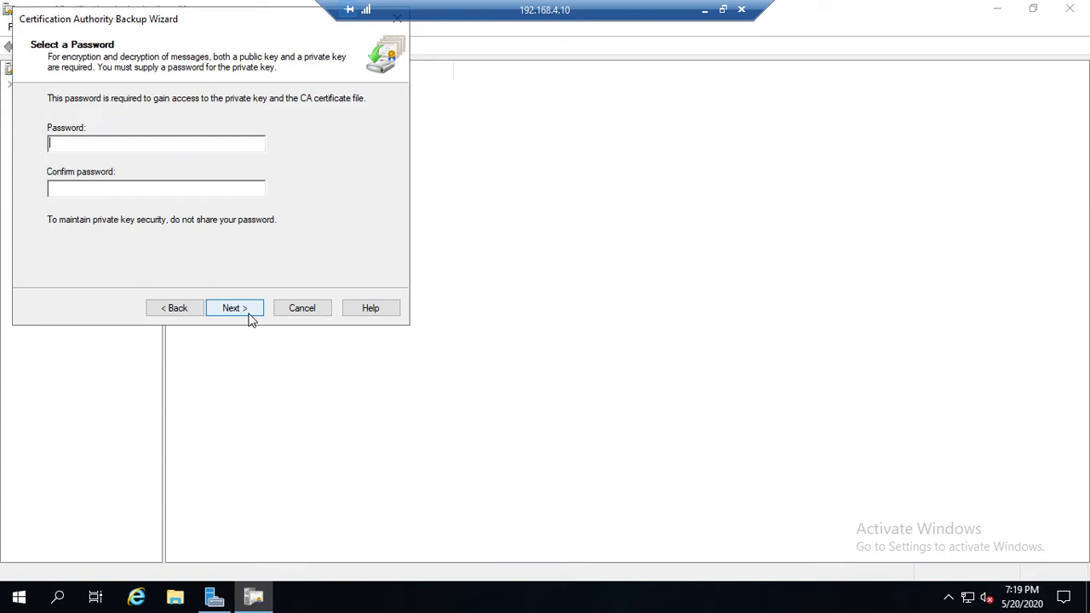
# Step: Protect the CA backup with a password entered in both password fields and finish the backup wizard
pyautogui.write('***')
pyautogui.click(234, 308)
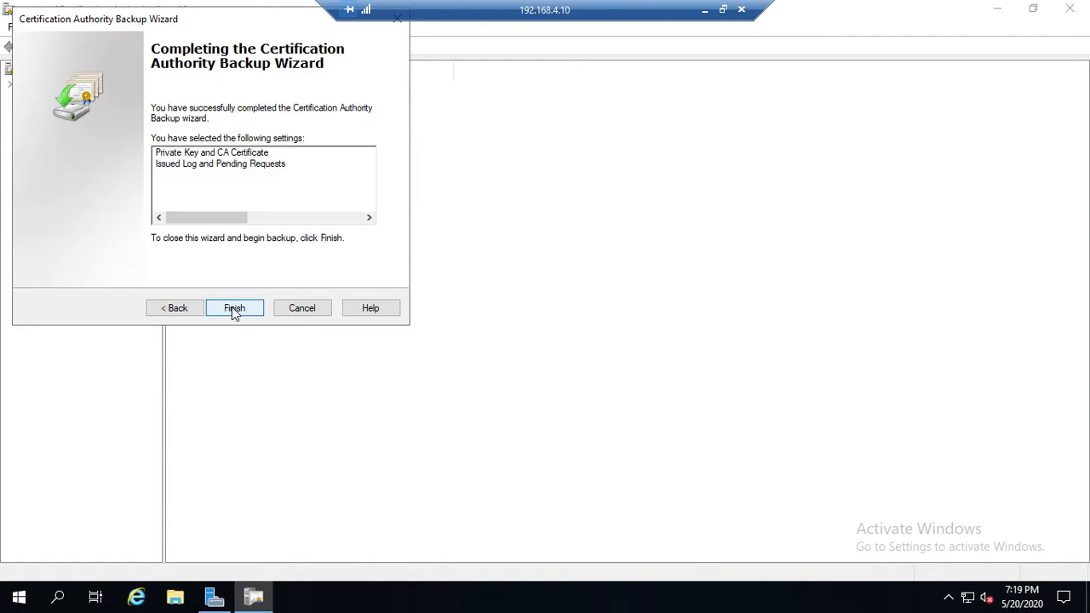
pyautogui.click(233, 308)
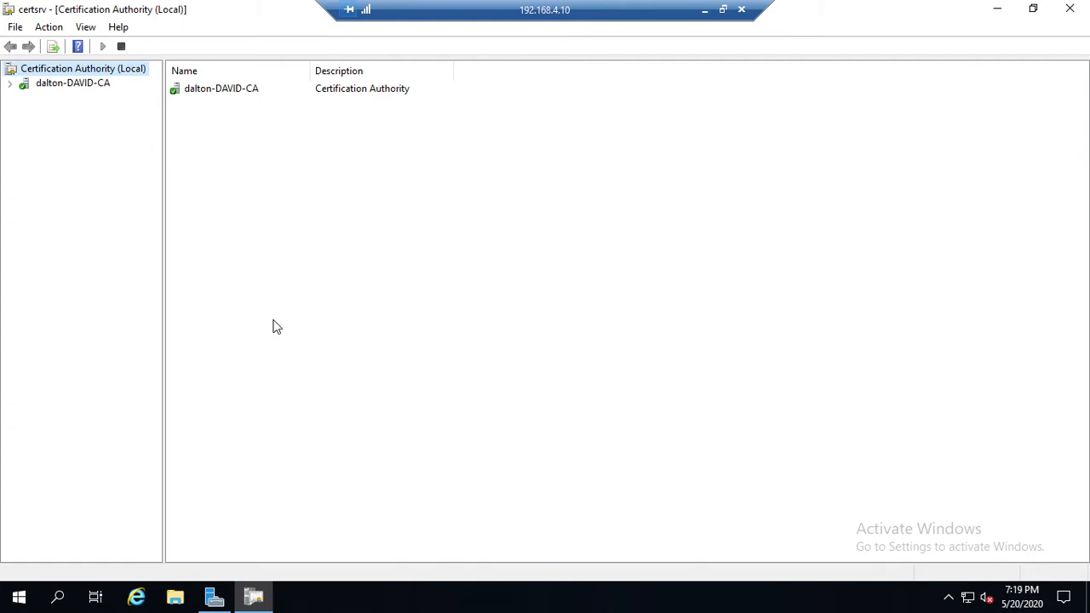
pyautogui.rightClick(59, 90)
pyautogui.click(117, 102)
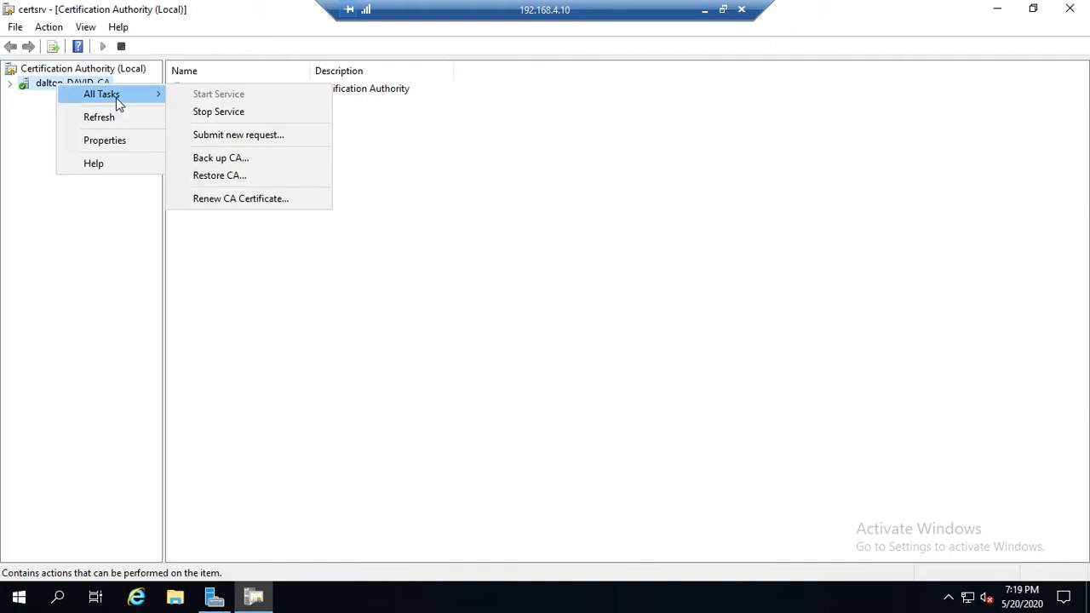
pyautogui.click(263, 176)
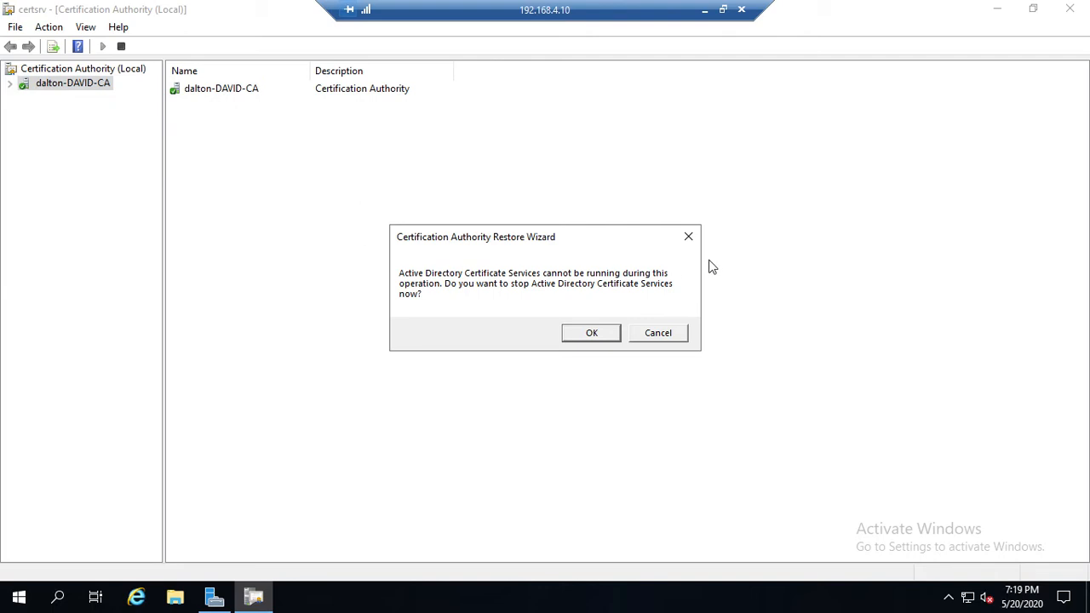
pyautogui.click(690, 238)
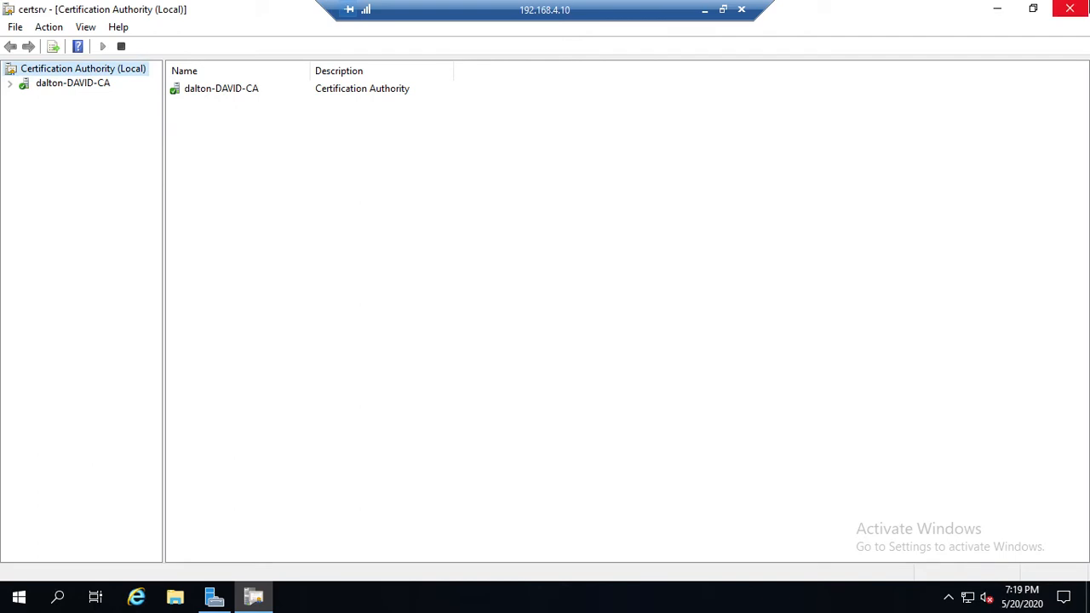
# Step: Close the Certification Authority console and launch an empty management console by running mmc
pyautogui.click(1069, 9)
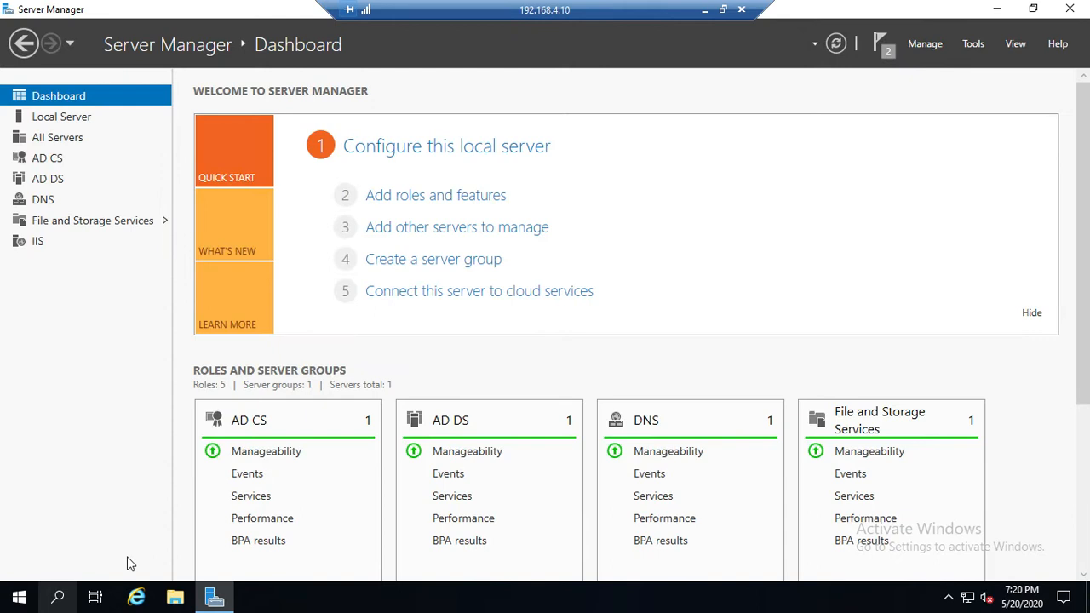
pyautogui.click(59, 598)
pyautogui.write('run')
pyautogui.press('Return')
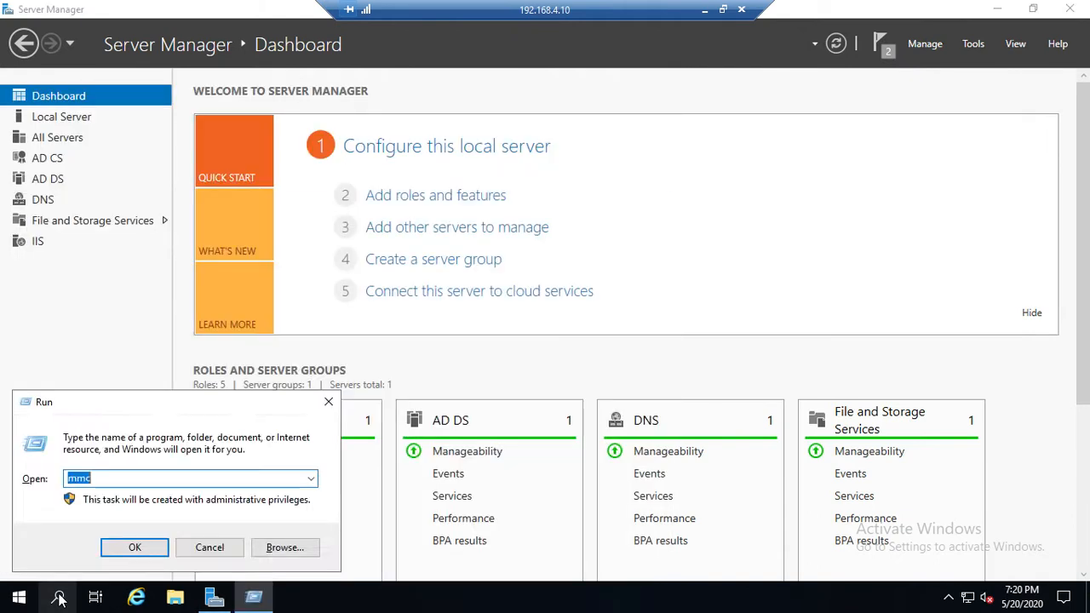
pyautogui.write('mmc')
pyautogui.press('Return')
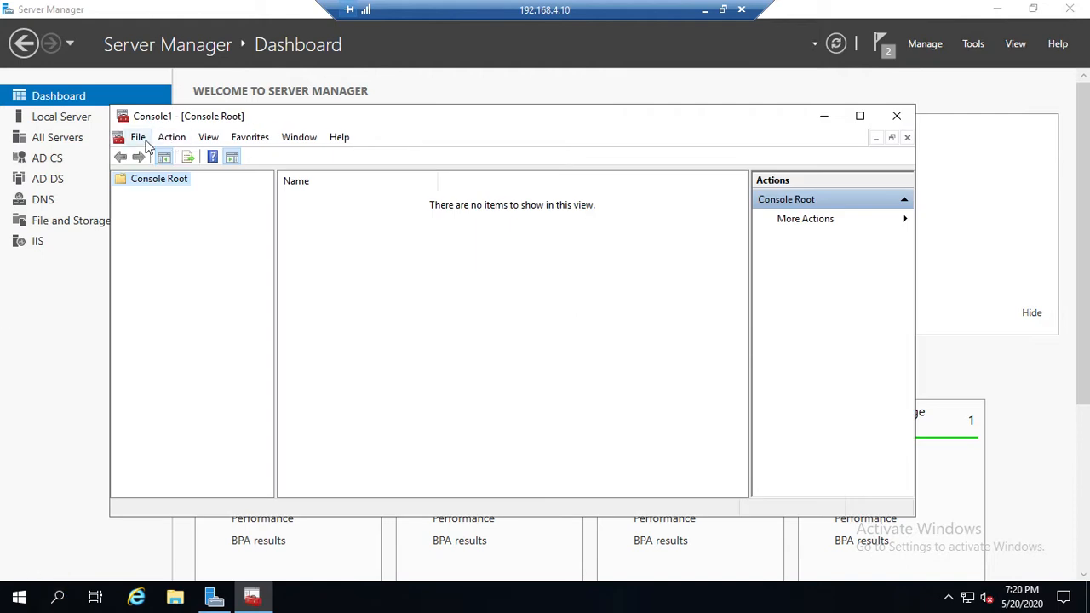
# Step: Add the Certificates snap-in for My user account to the console
pyautogui.click(139, 139)
pyautogui.click(173, 234)
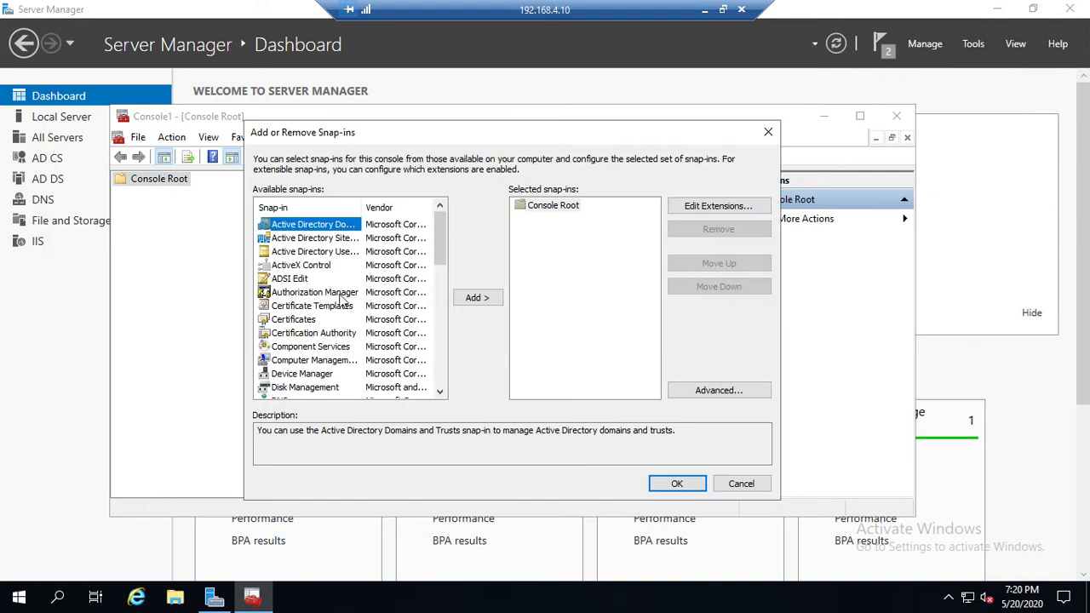
pyautogui.click(303, 321)
pyautogui.click(473, 297)
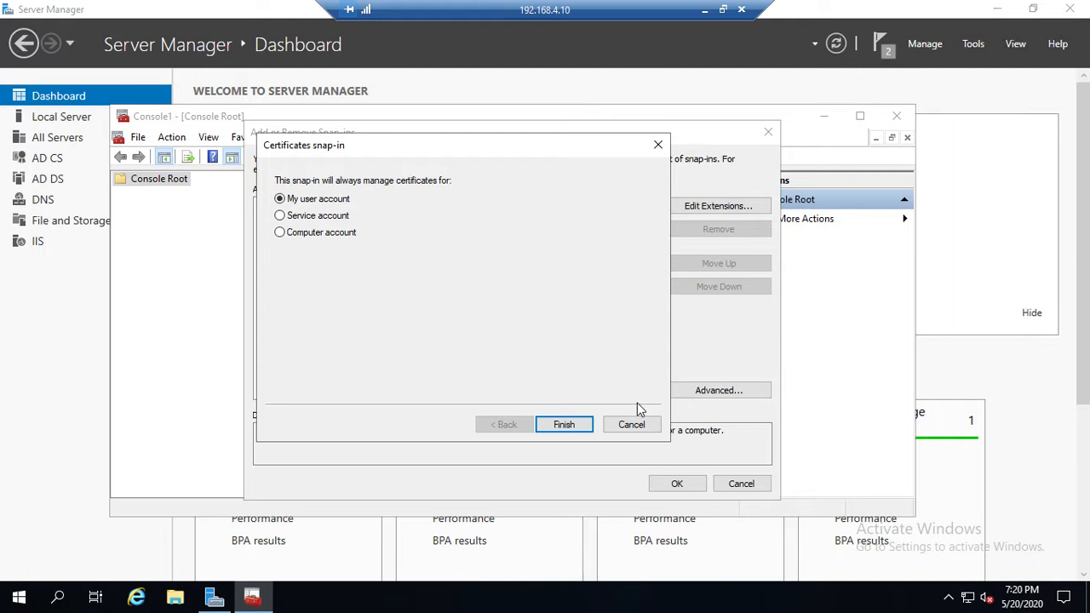
pyautogui.click(580, 426)
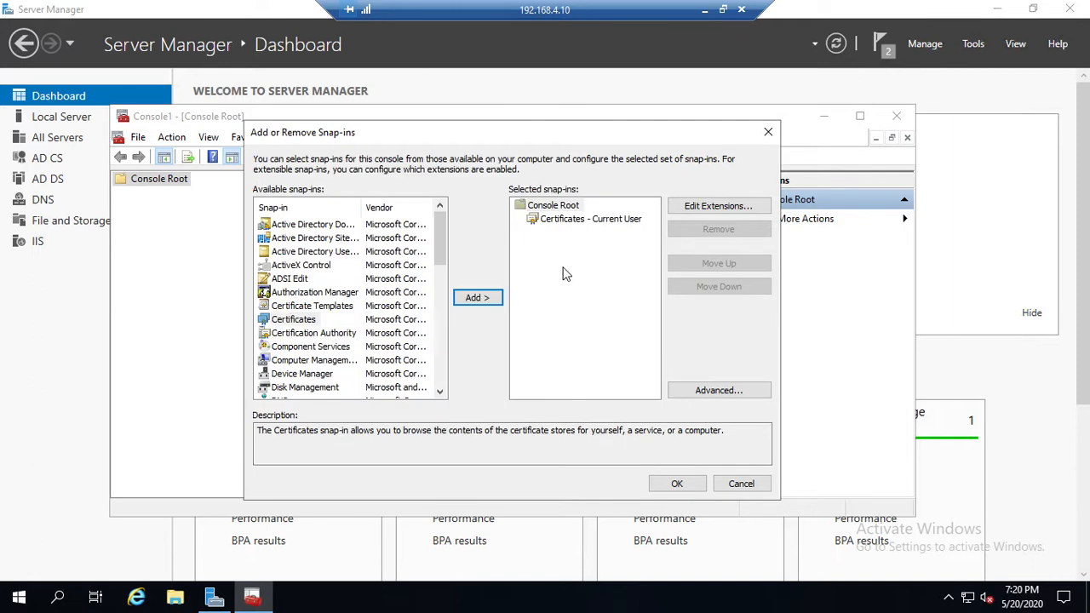
pyautogui.click(678, 482)
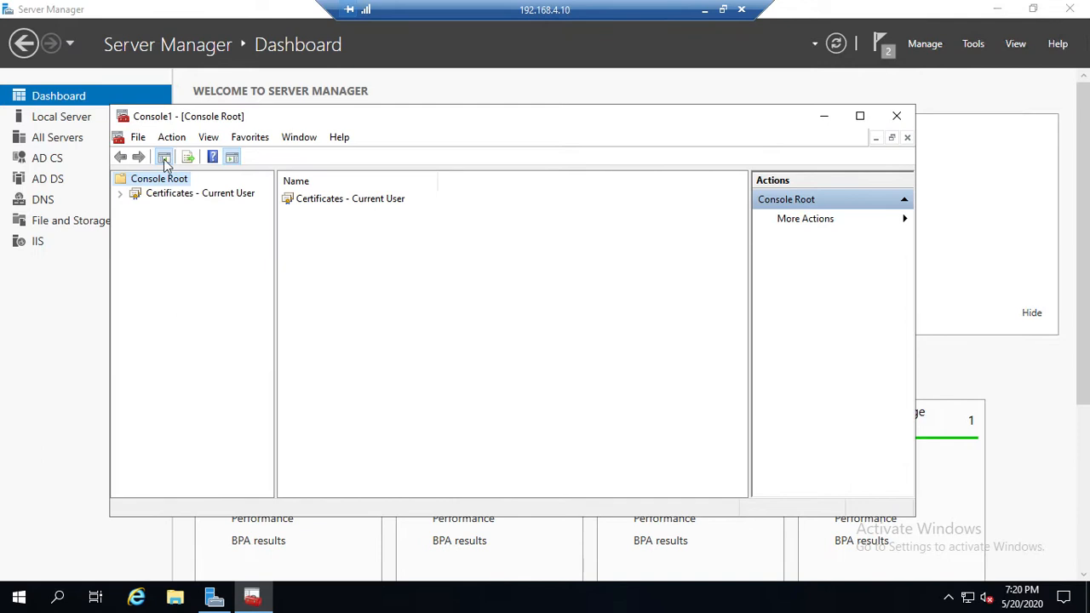
# Step: Open the Certificates folder of the current user's Personal store
pyautogui.click(120, 194)
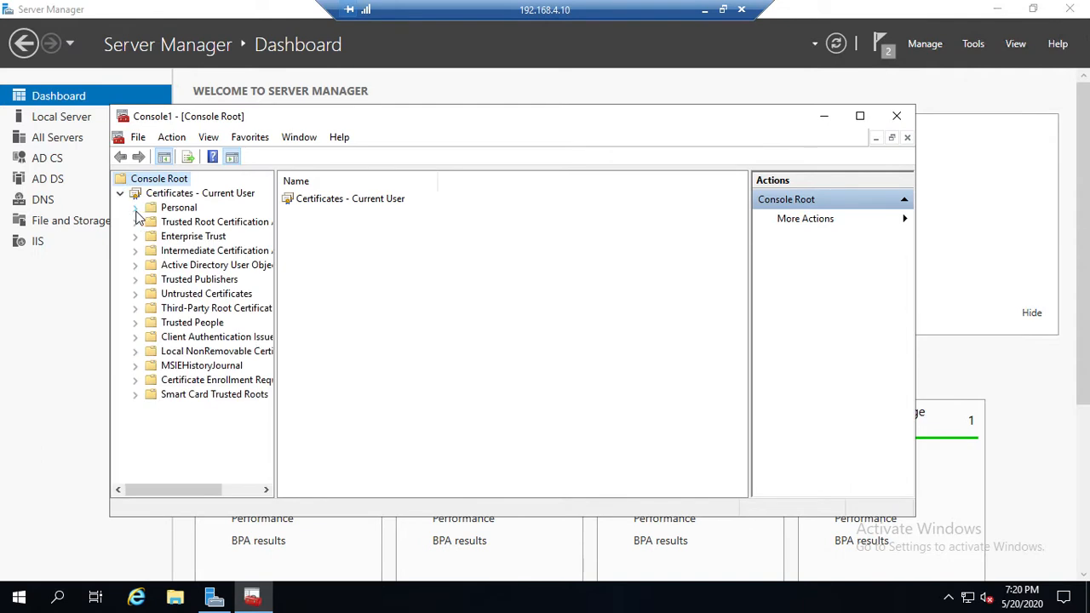
pyautogui.click(134, 208)
pyautogui.click(182, 224)
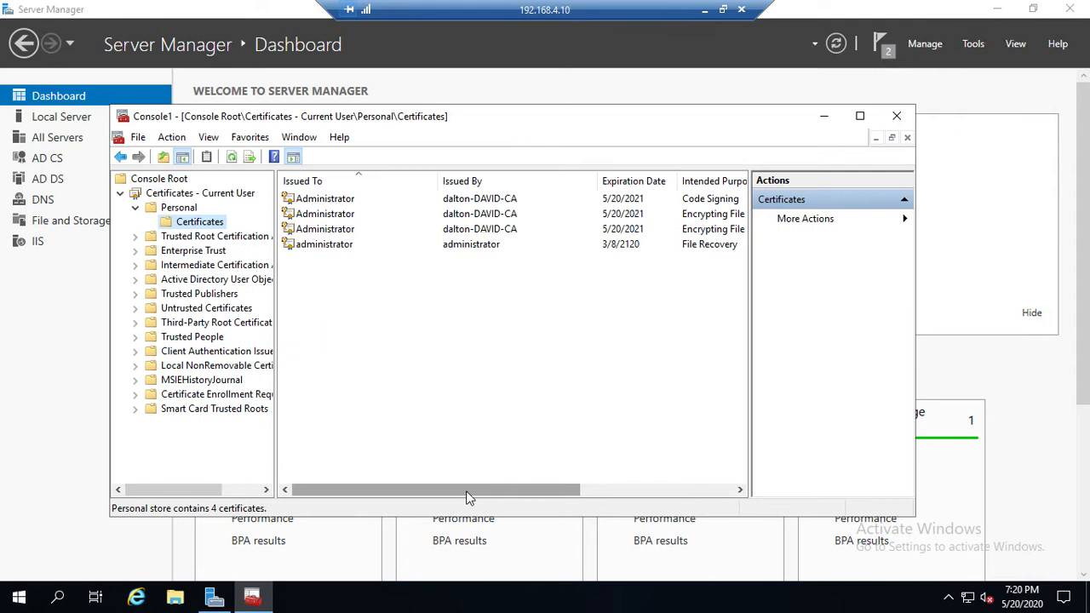
pyautogui.moveTo(466, 497); pyautogui.dragTo(433, 493)
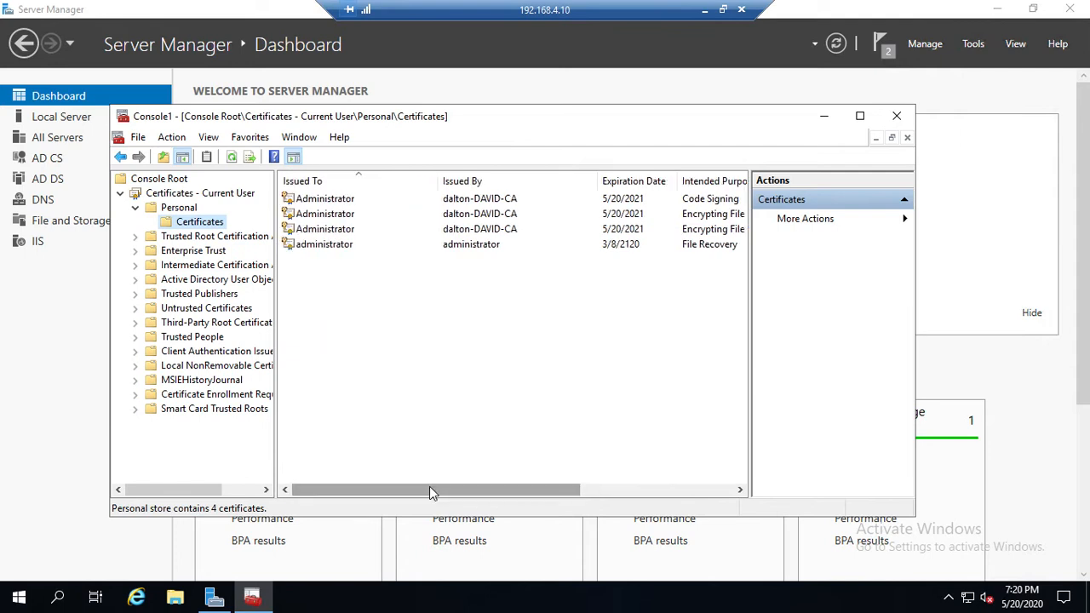
# Step: Try to export the Code Signing certificate from the Personal store with the Certificate Export Wizard
pyautogui.rightClick(343, 213)
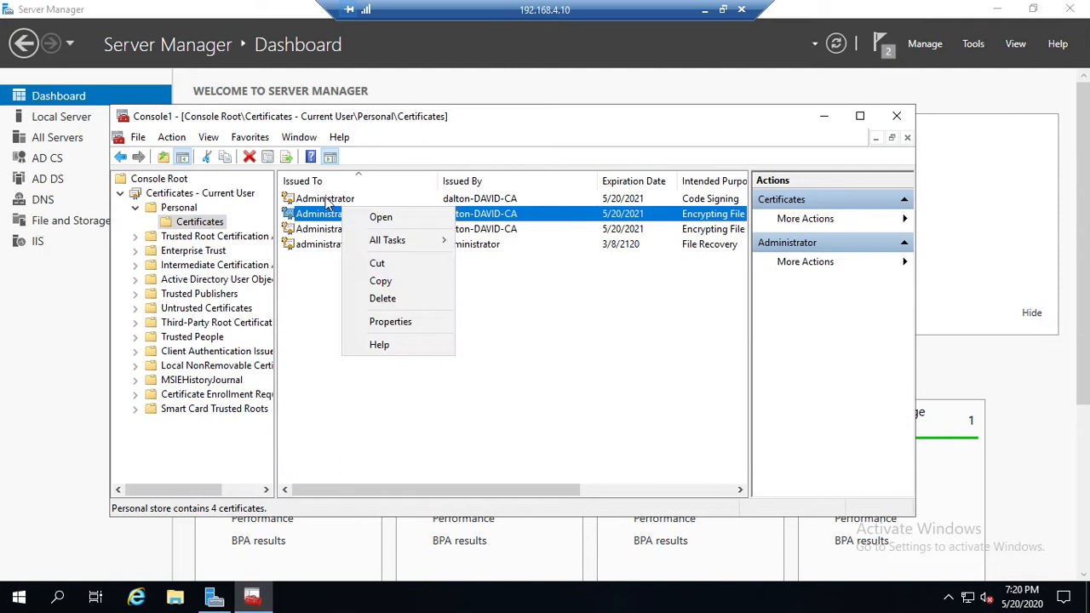
pyautogui.rightClick(325, 198)
pyautogui.moveTo(378, 239)
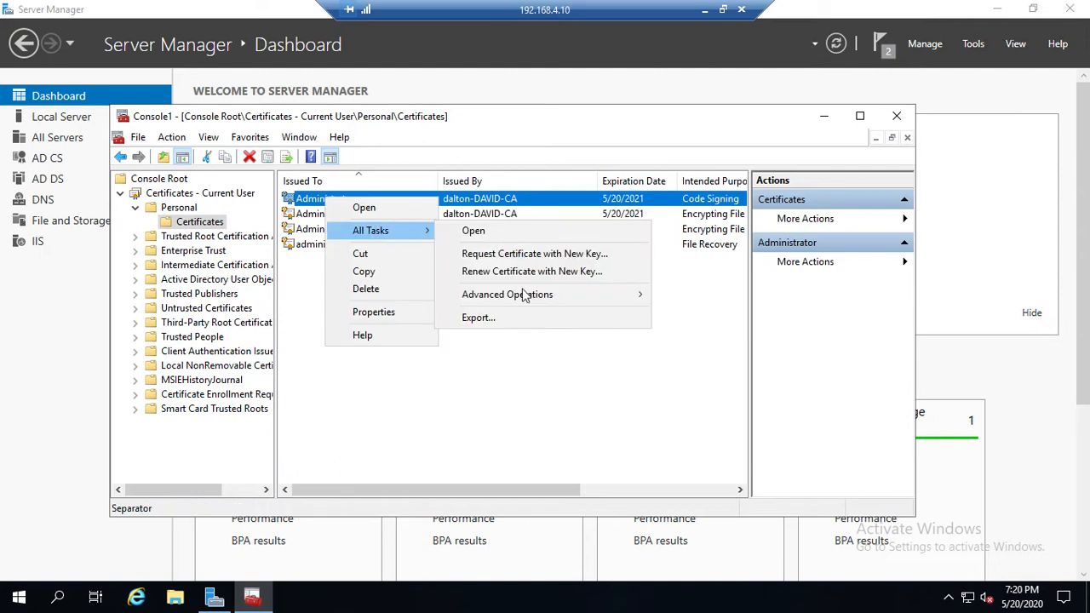
pyautogui.moveTo(523, 298)
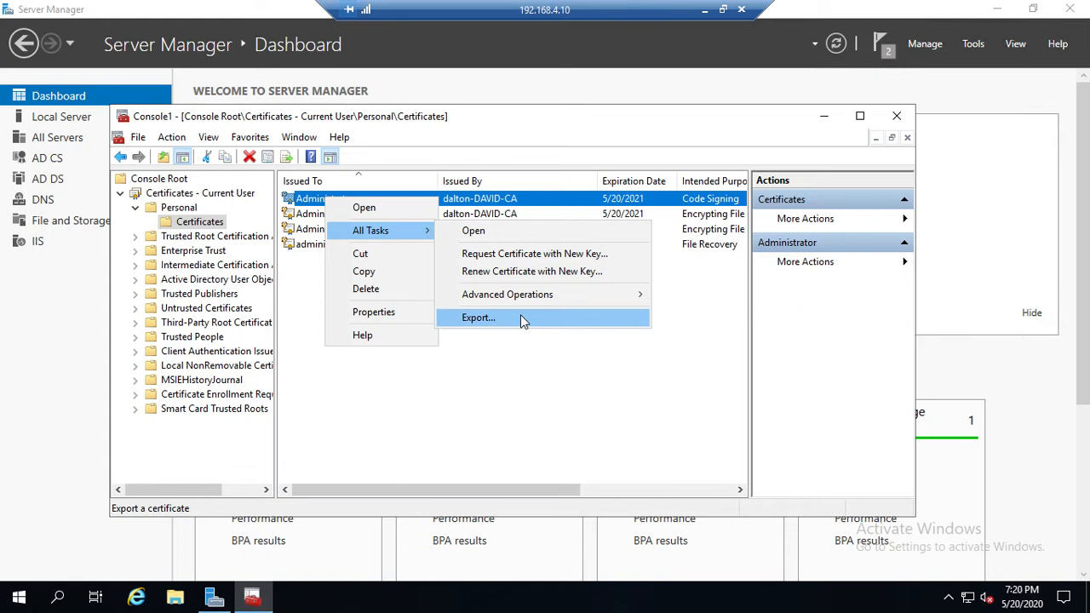
pyautogui.click(479, 317)
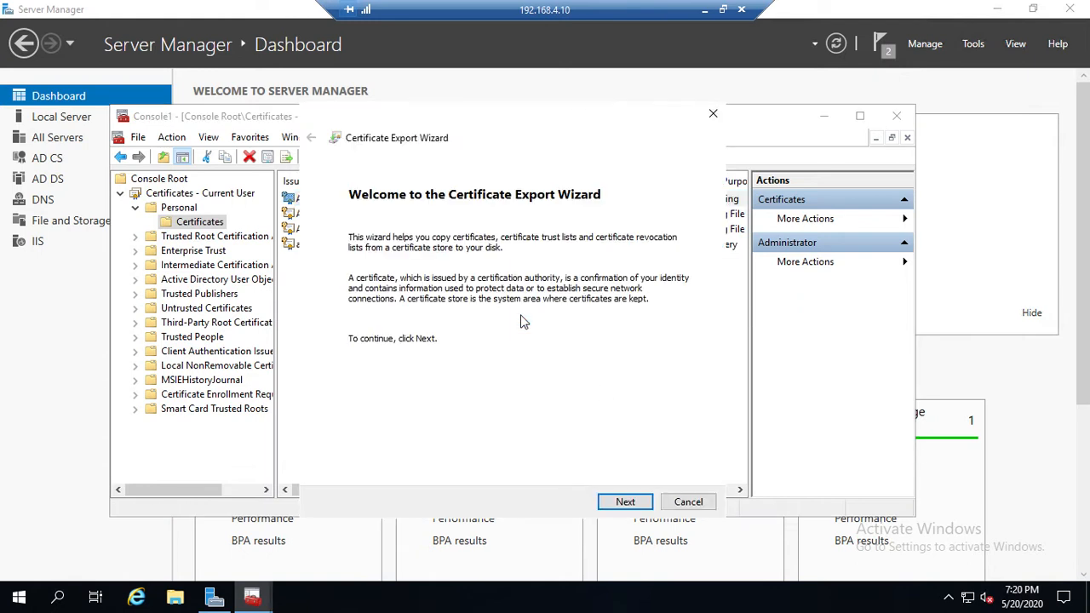
pyautogui.click(627, 503)
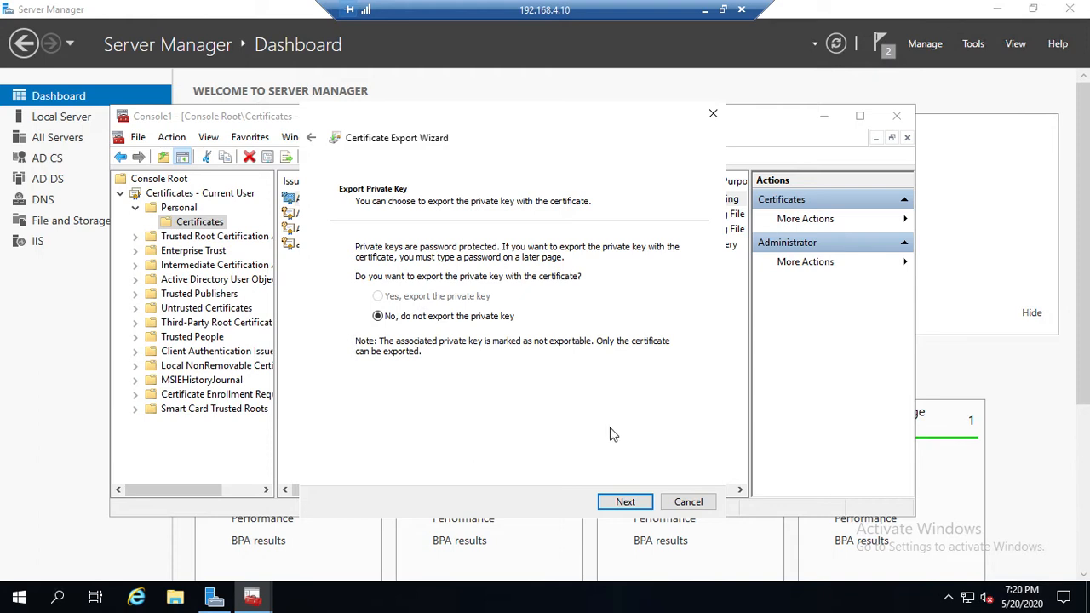
pyautogui.click(686, 502)
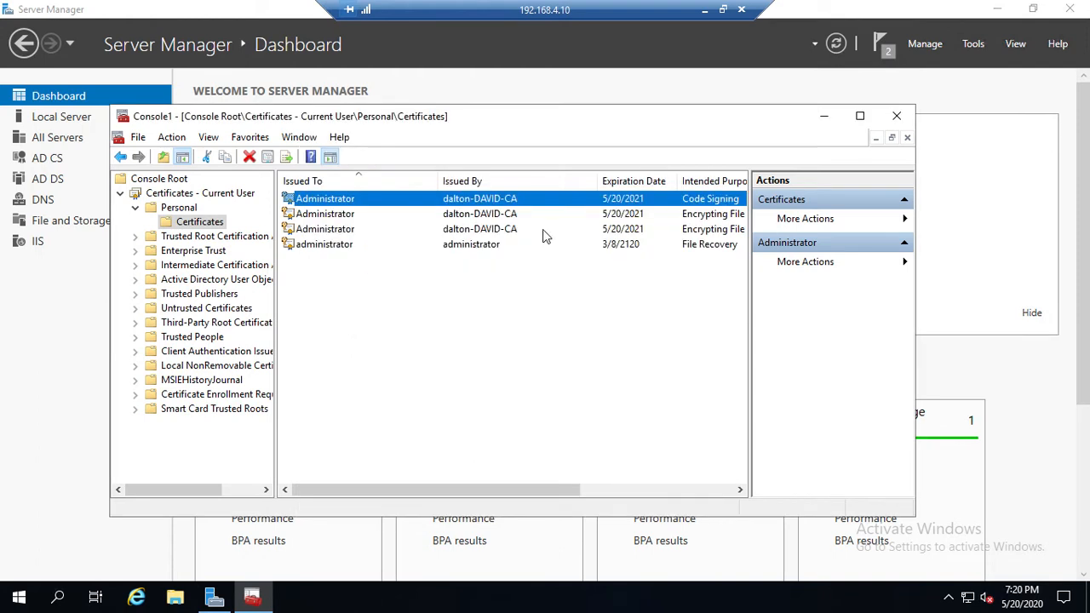
# Step: Start exporting the first Encrypting File System certificate in the Personal store, including its private key, in PKCS #12 (.PFX) format
pyautogui.rightClick(305, 215)
pyautogui.moveTo(368, 256)
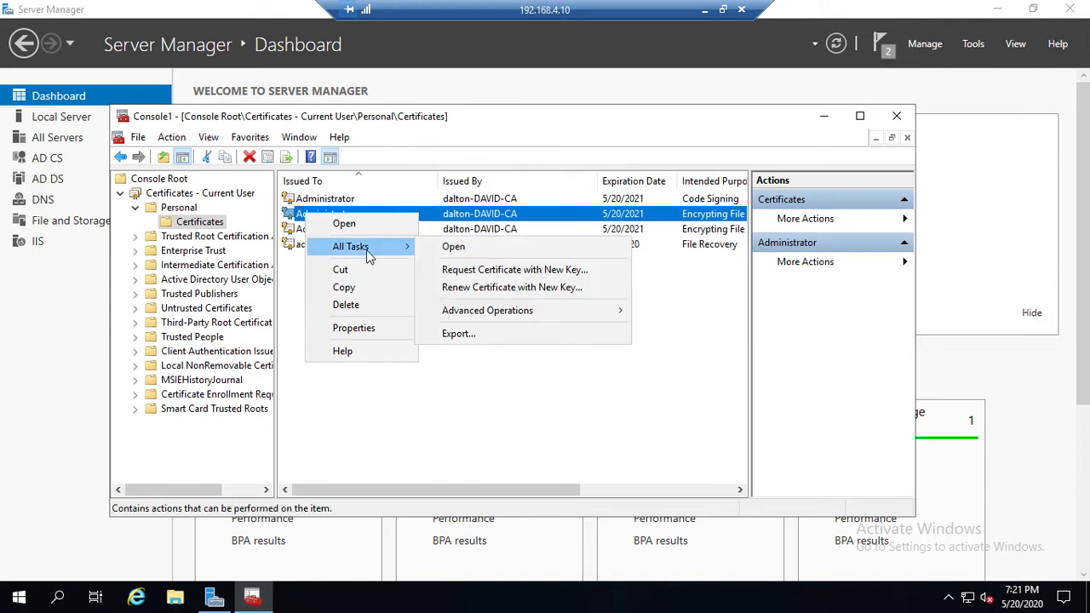
pyautogui.click(476, 335)
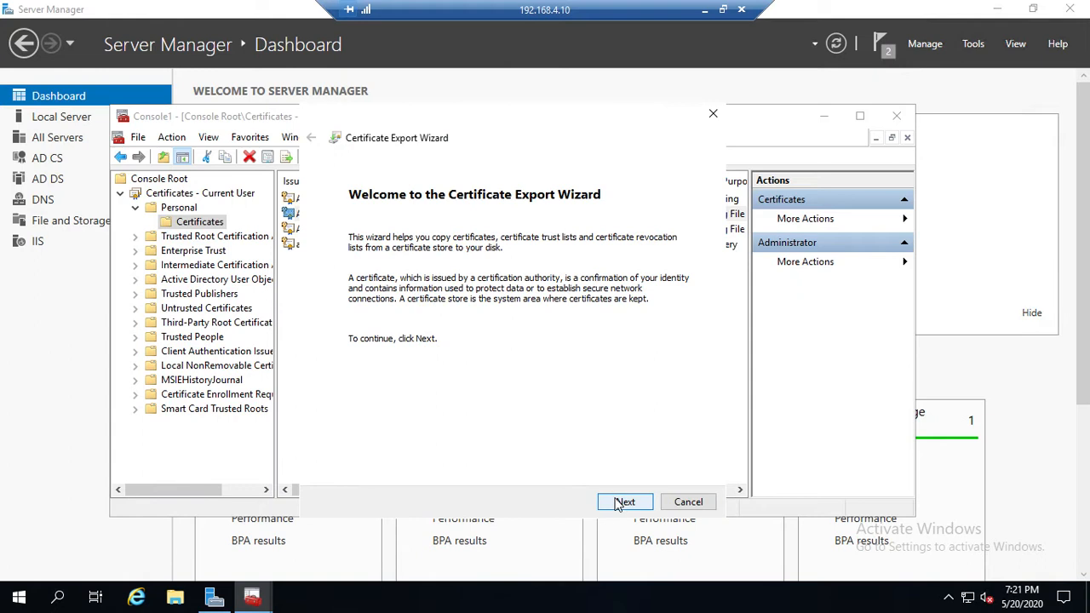
pyautogui.click(619, 503)
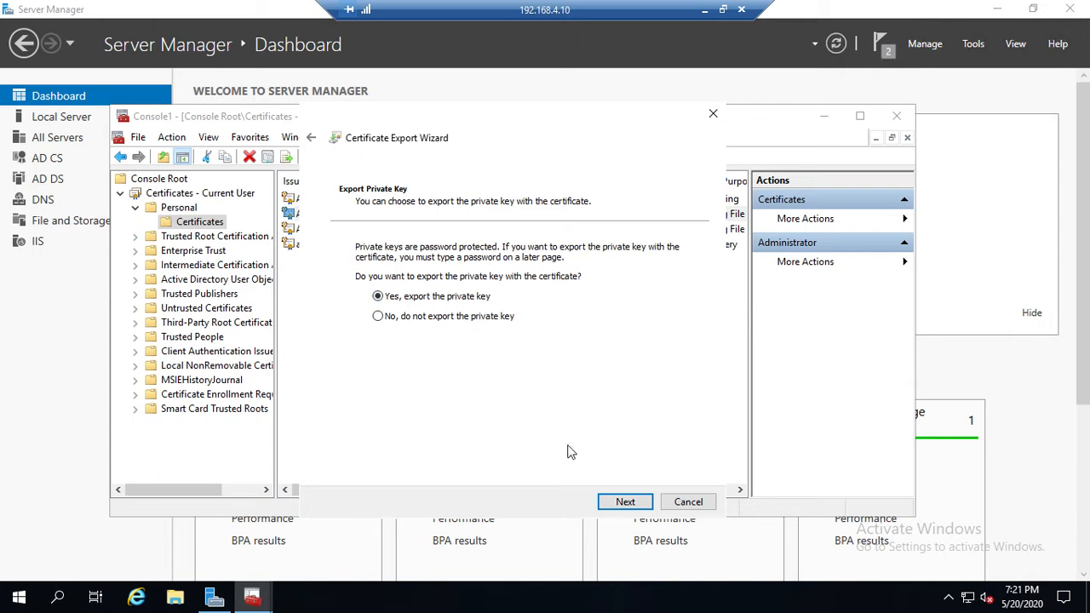
pyautogui.click(621, 504)
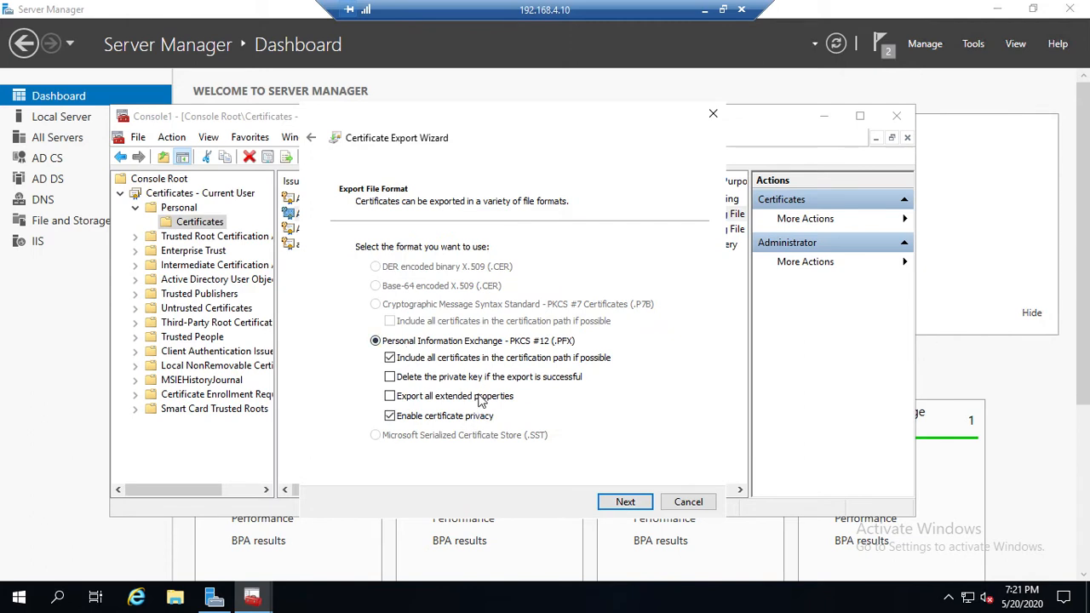
pyautogui.click(624, 504)
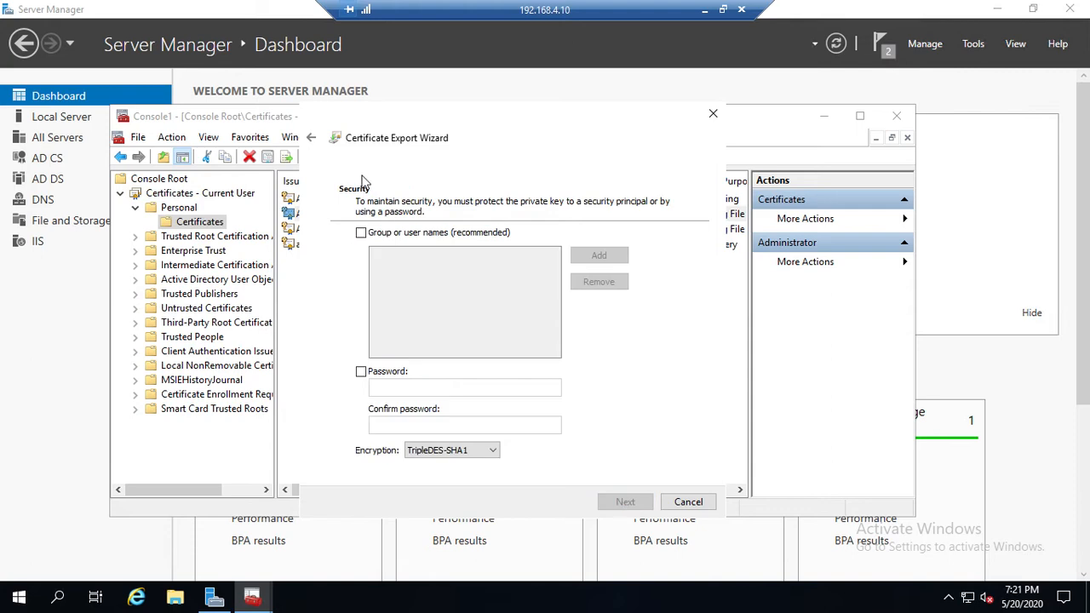
# Step: Protect the exported private key with a password, enter and confirm it, and set the encryption to AES256-SHA256
pyautogui.click(361, 372)
pyautogui.click(391, 385)
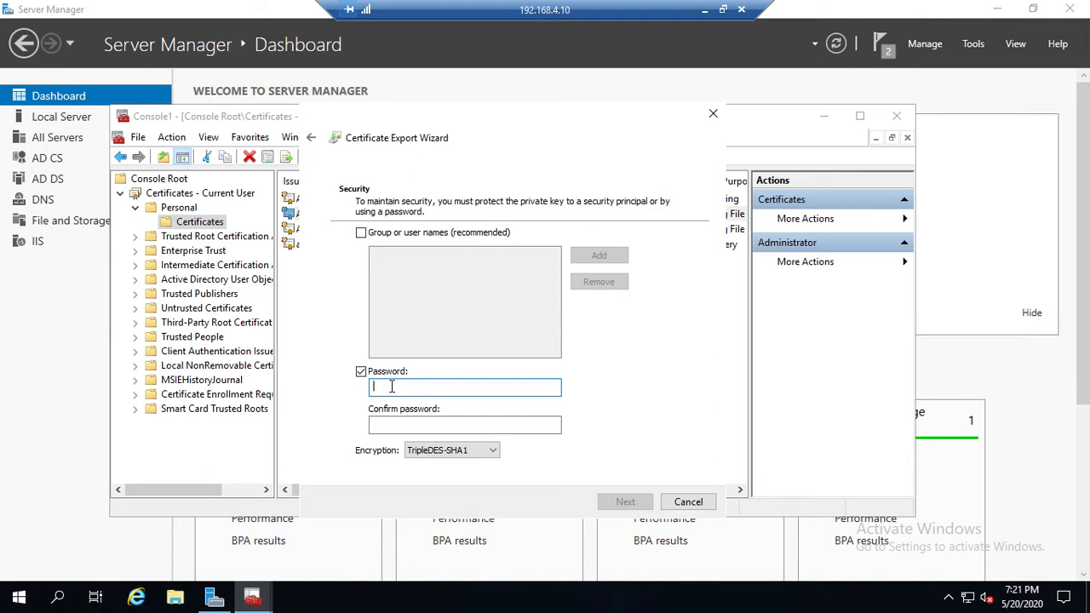
pyautogui.write('••')
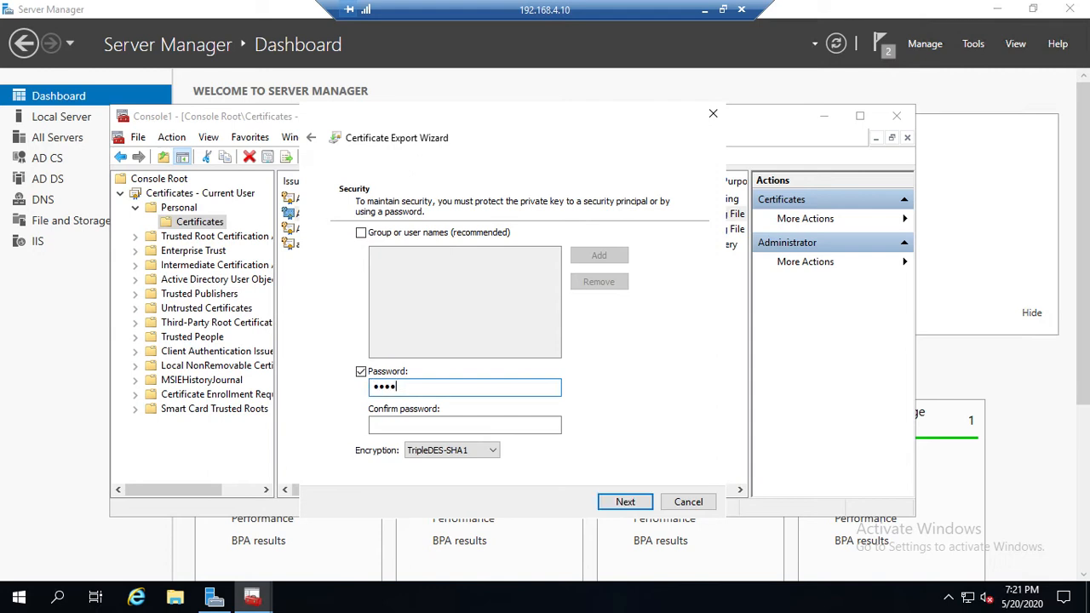
pyautogui.press('Tab')
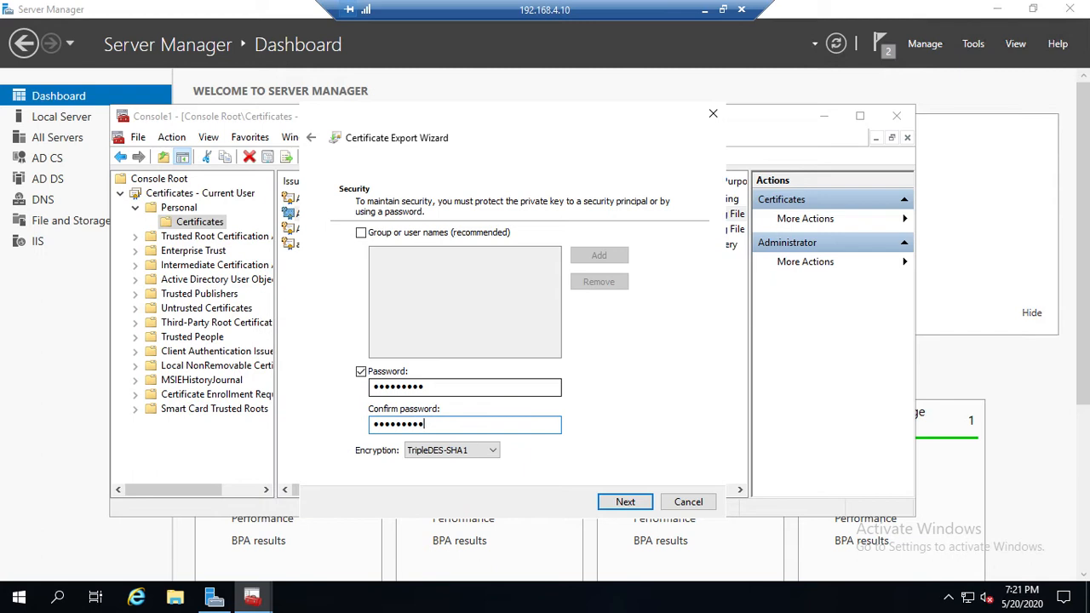
pyautogui.click(494, 451)
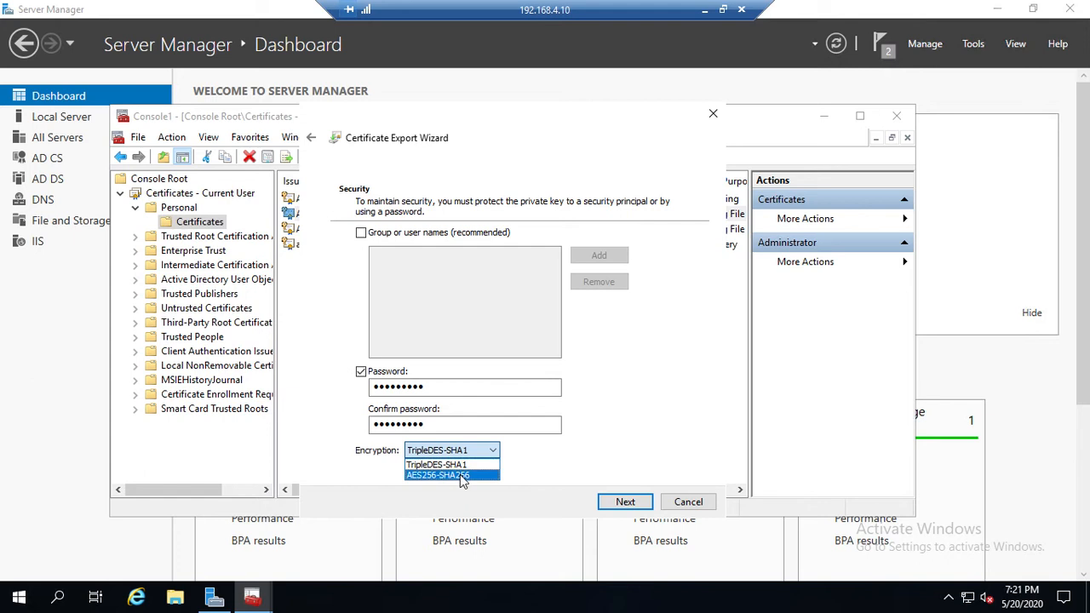
pyautogui.click(459, 474)
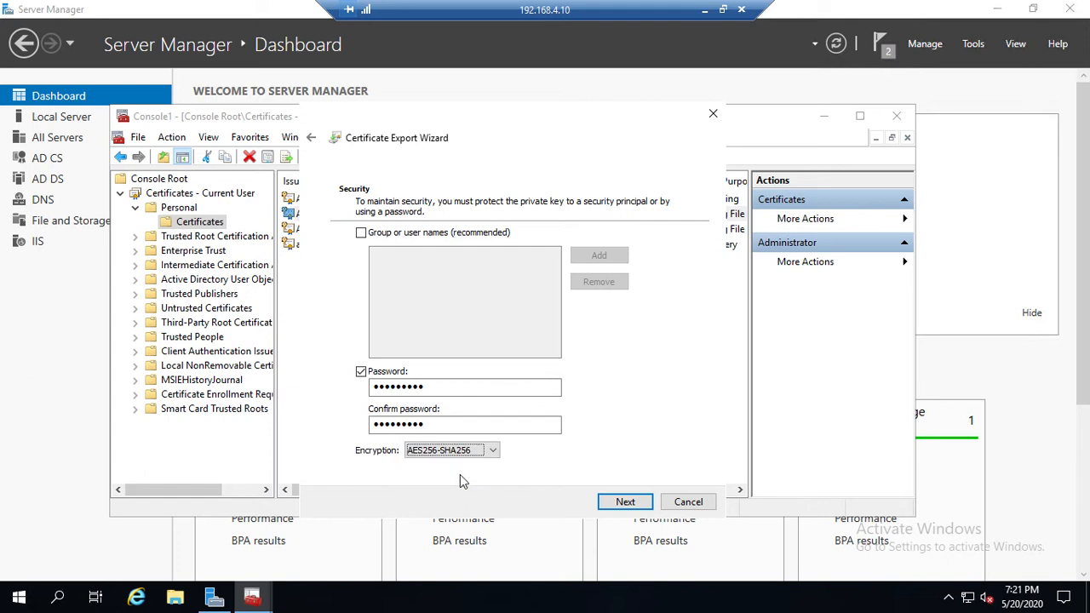
pyautogui.click(623, 501)
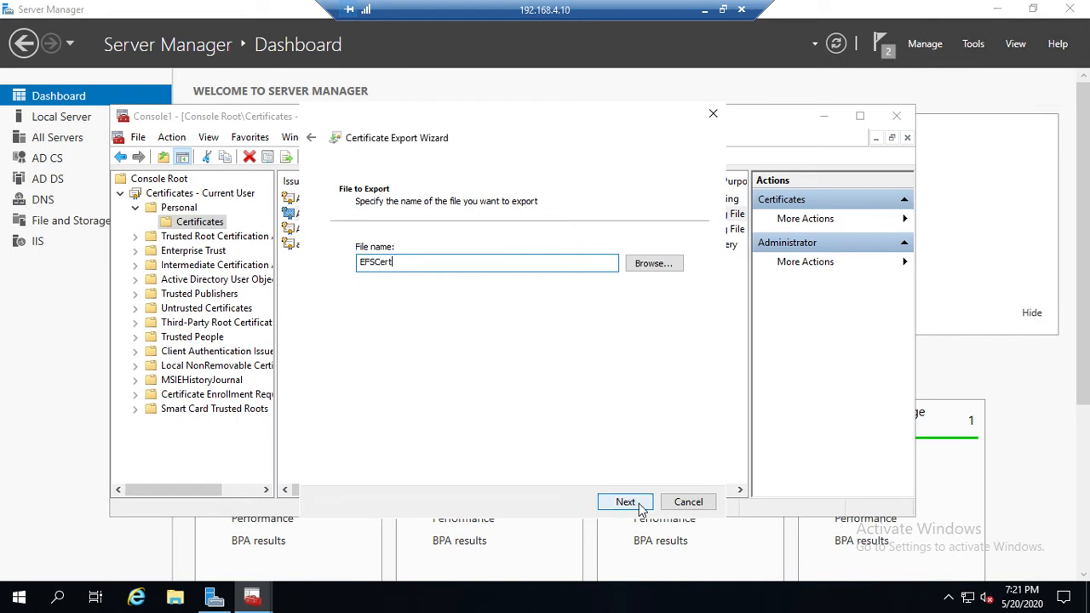
# Step: Replace the export file name with c:\cabackup\efscert
pyautogui.press('BackSpace')
pyautogui.press('BackSpace')
pyautogui.press('BackSpace')
pyautogui.press('BackSpace')
pyautogui.press('BackSpace')
pyautogui.press('BackSpace')
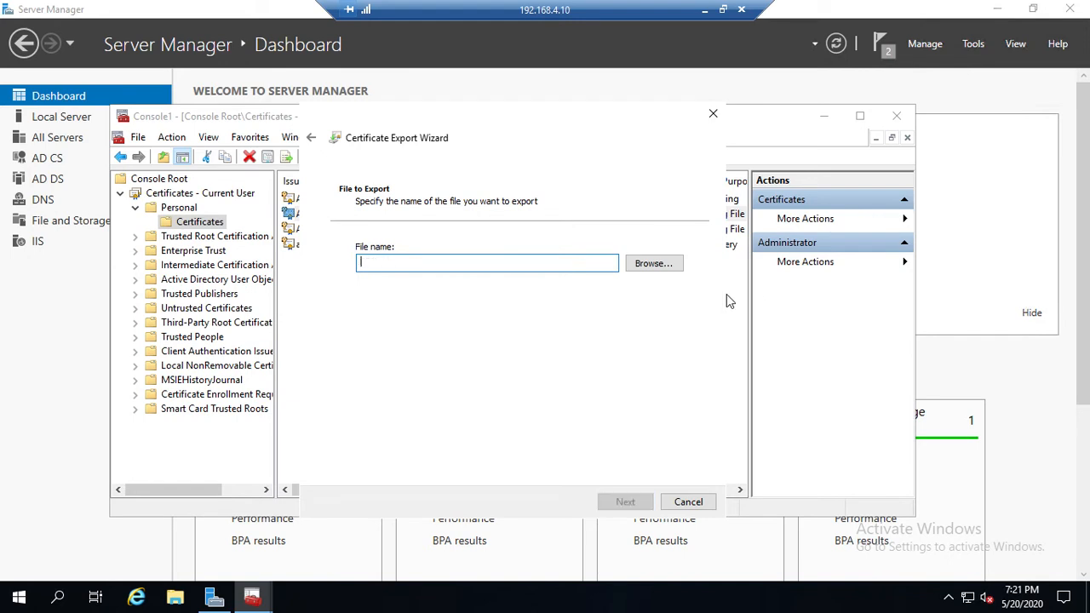
pyautogui.write('c:')
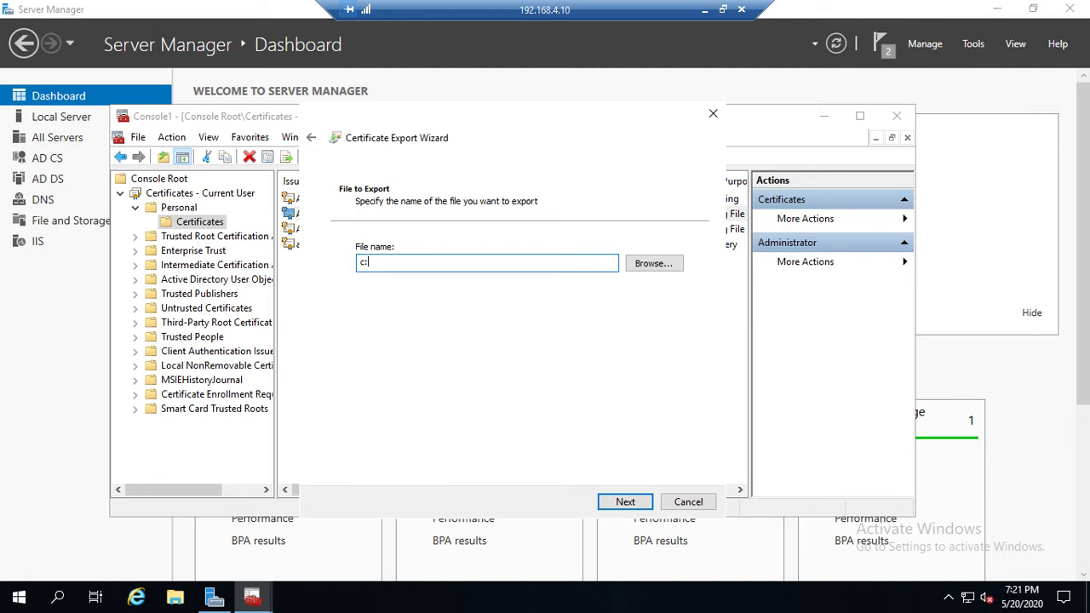
pyautogui.write('\\cabackup\\efscert')
# Step: Complete the certificate export and close the management console without saving its settings
pyautogui.click(618, 504)
pyautogui.click(623, 504)
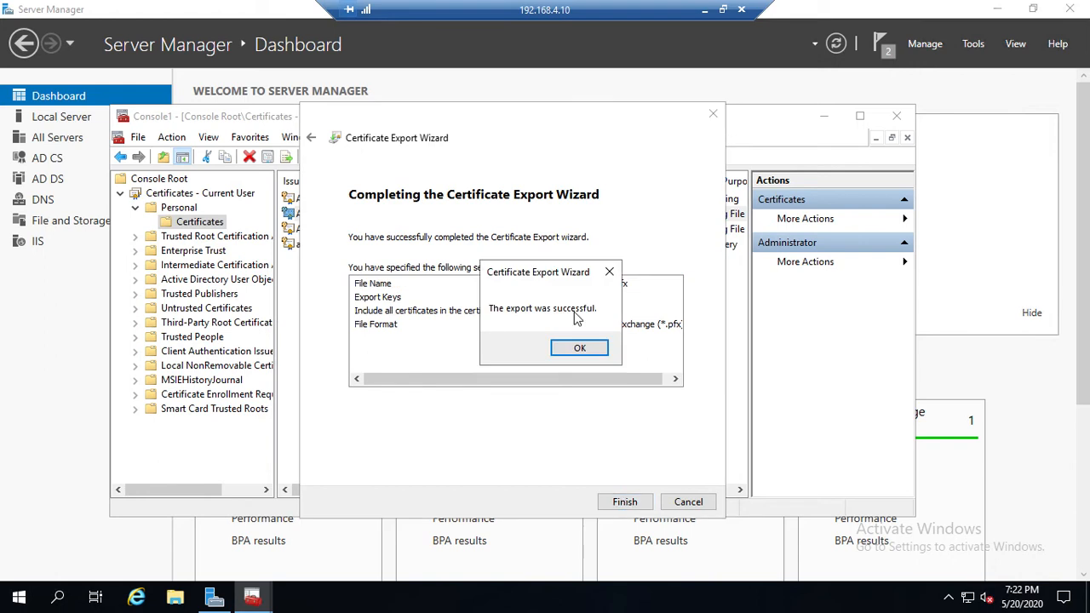
pyautogui.click(579, 348)
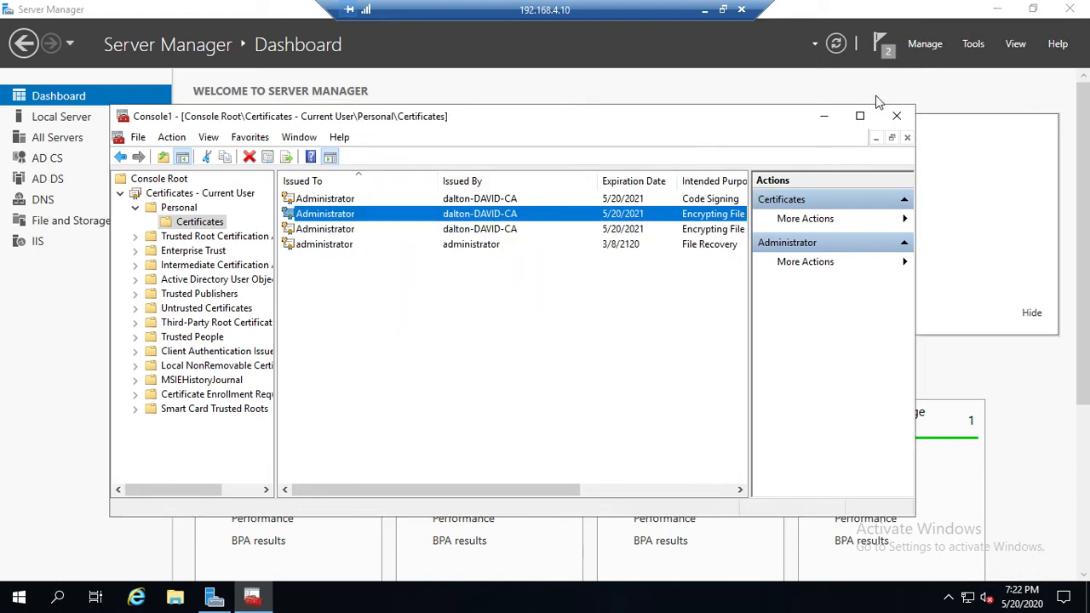
pyautogui.click(896, 116)
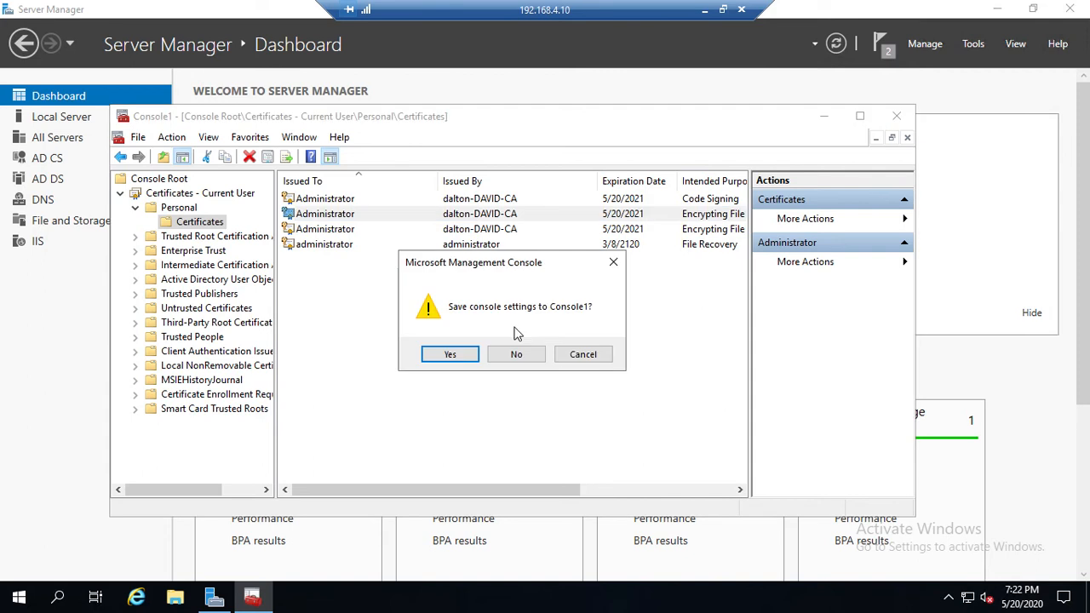
pyautogui.click(516, 354)
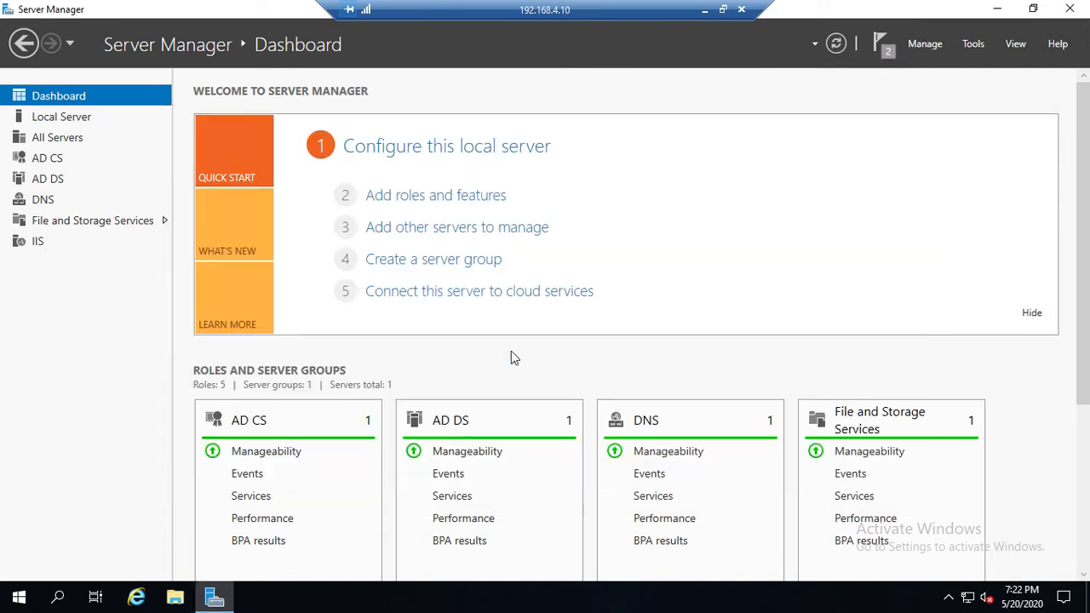
# Step: Check the backup and exported certificate files in the CABackup folder on Local Disk (C:) in File Explorer, and close the window
pyautogui.click(179, 598)
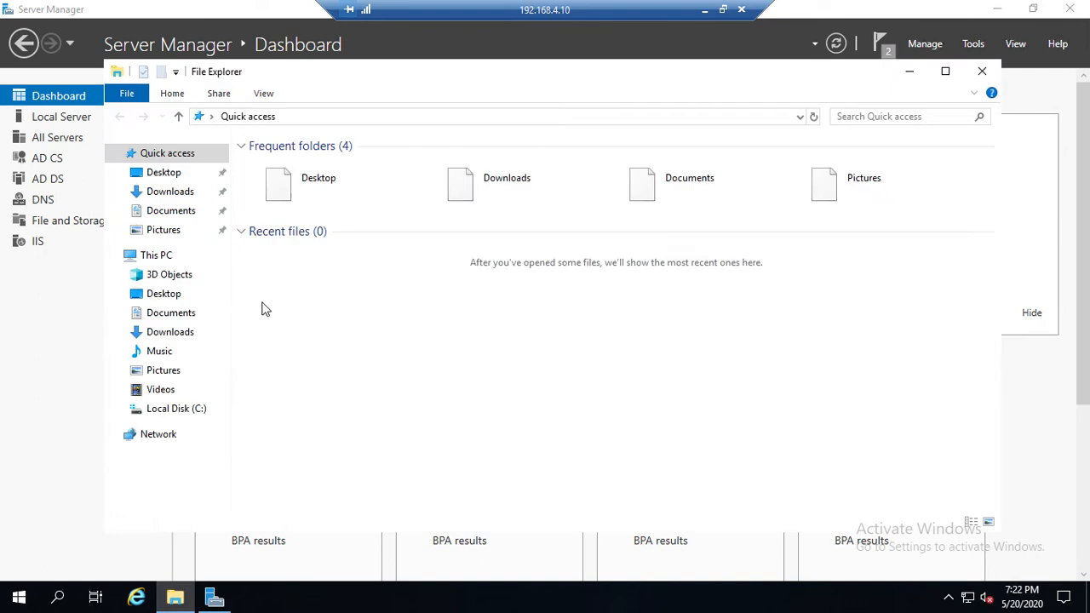
pyautogui.click(170, 409)
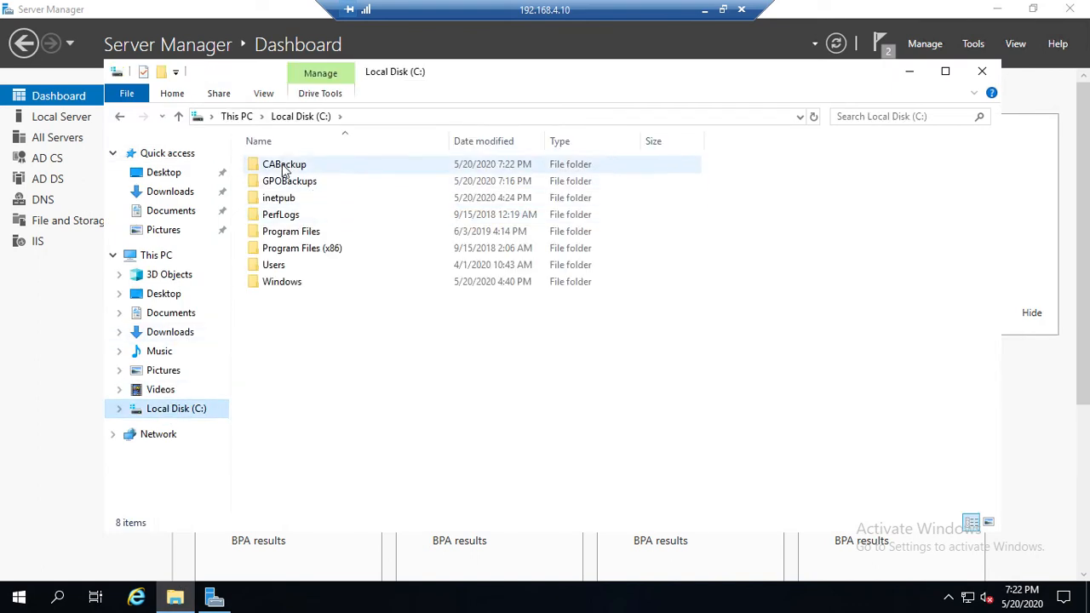
pyautogui.click(279, 165)
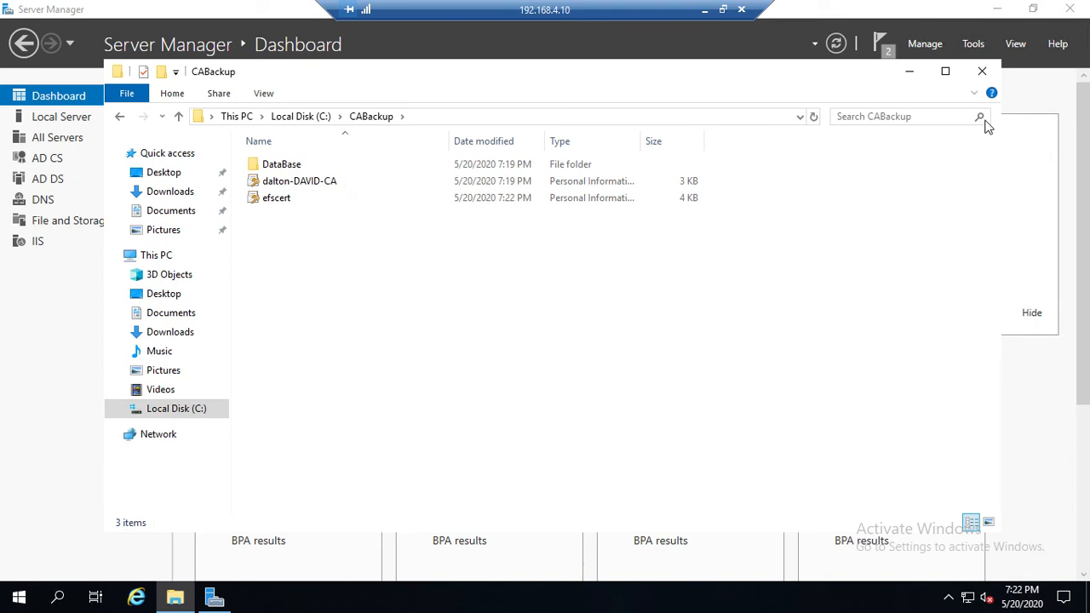
pyautogui.click(983, 73)
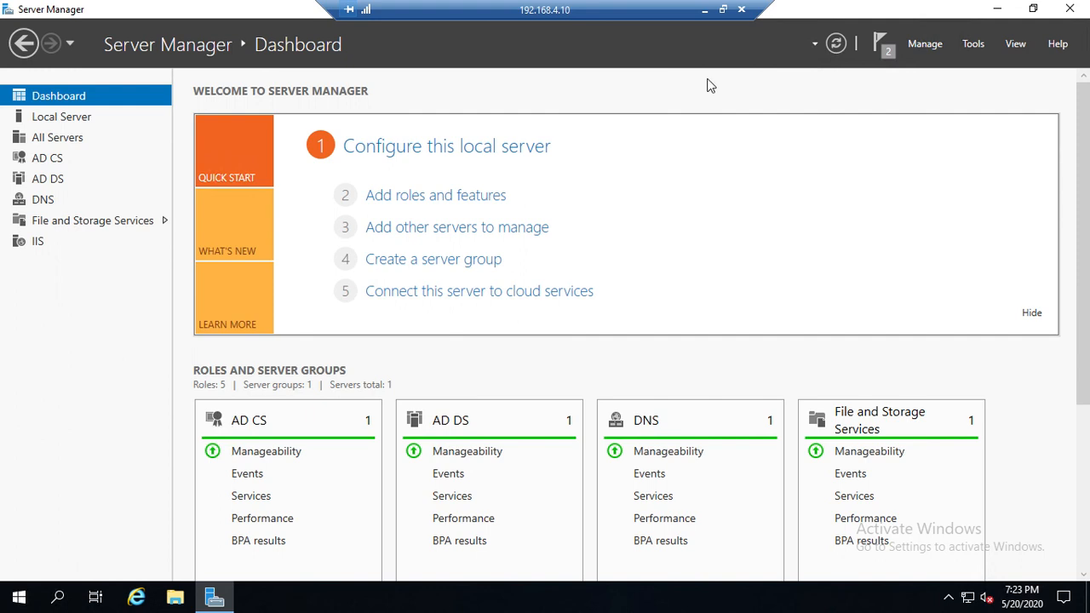
pyautogui.click(705, 12)
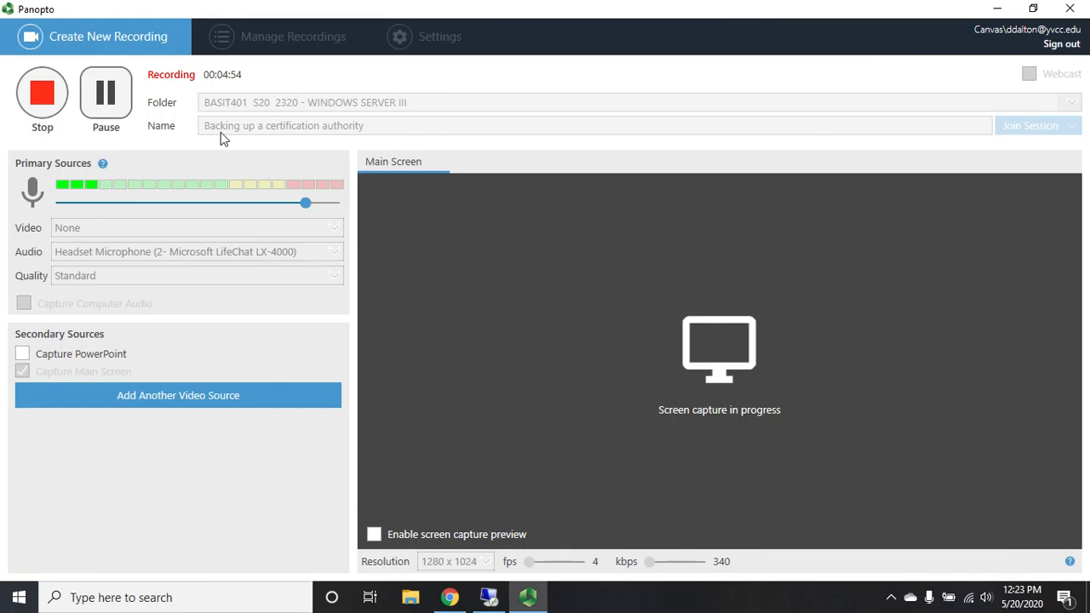